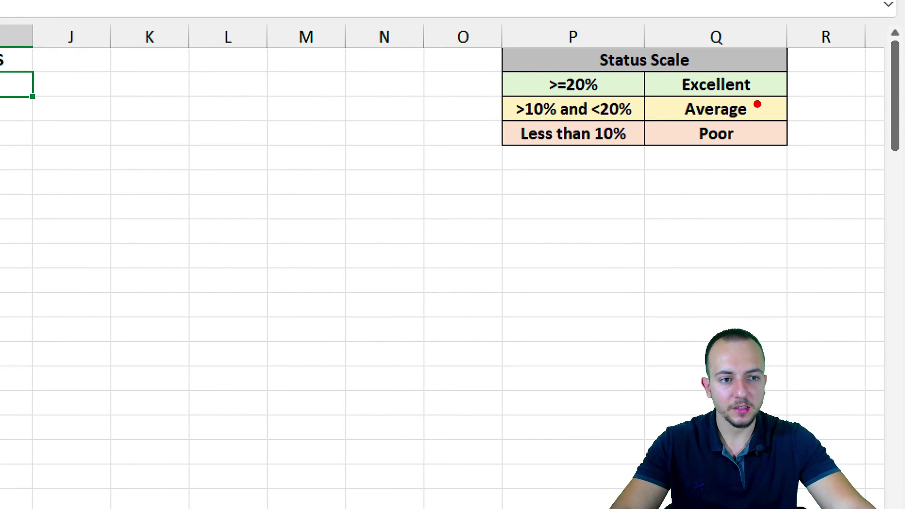
# - Examine the Status Scale's margin ranges and labels, and the columns of the sales table
pyautogui.moveTo(762, 87); pyautogui.dragTo(829, 47)
pyautogui.moveTo(672, 108); pyautogui.dragTo(585, 142)
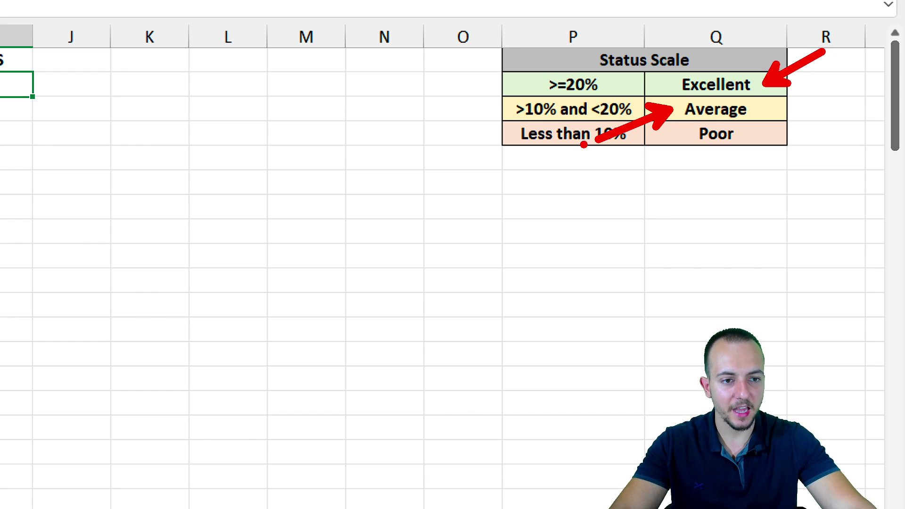
pyautogui.moveTo(736, 135); pyautogui.dragTo(807, 205)
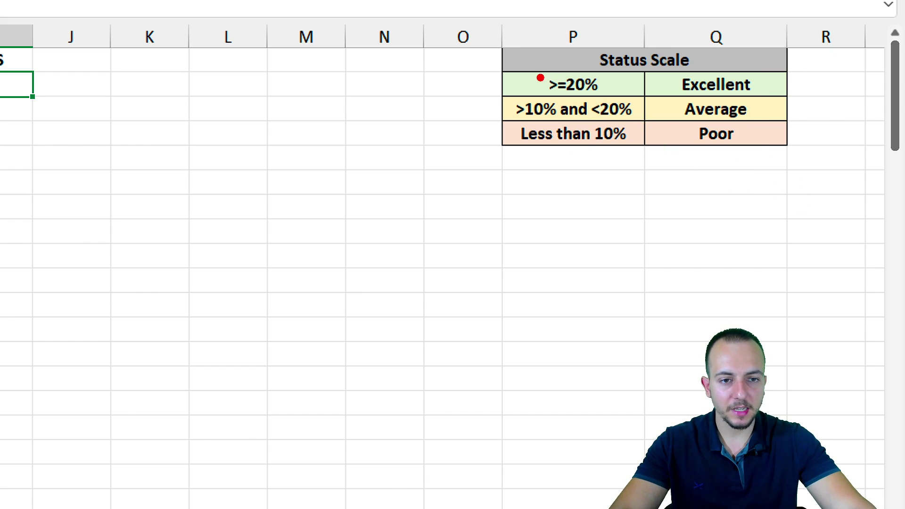
pyautogui.moveTo(489, 74); pyautogui.dragTo(653, 155)
pyautogui.moveTo(577, 169); pyautogui.dragTo(615, 240)
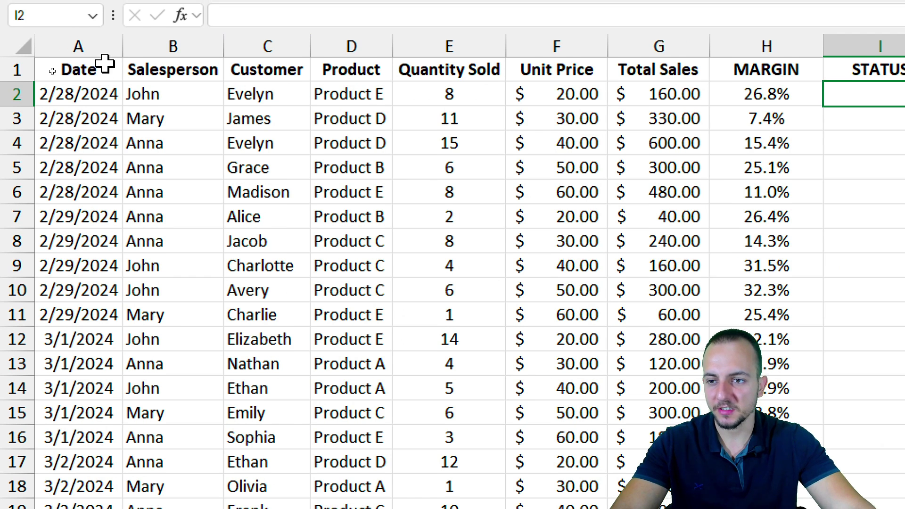
pyautogui.click(92, 36)
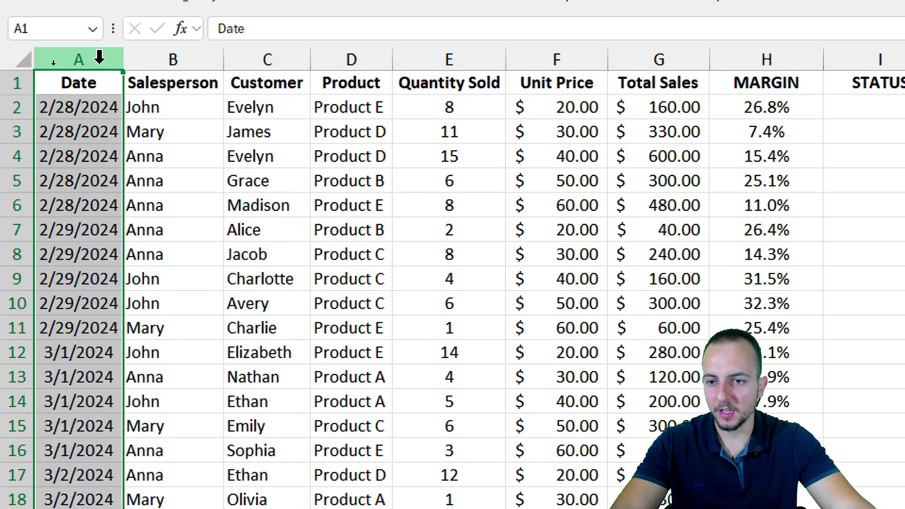
pyautogui.click(142, 36)
pyautogui.click(252, 57)
pyautogui.click(329, 56)
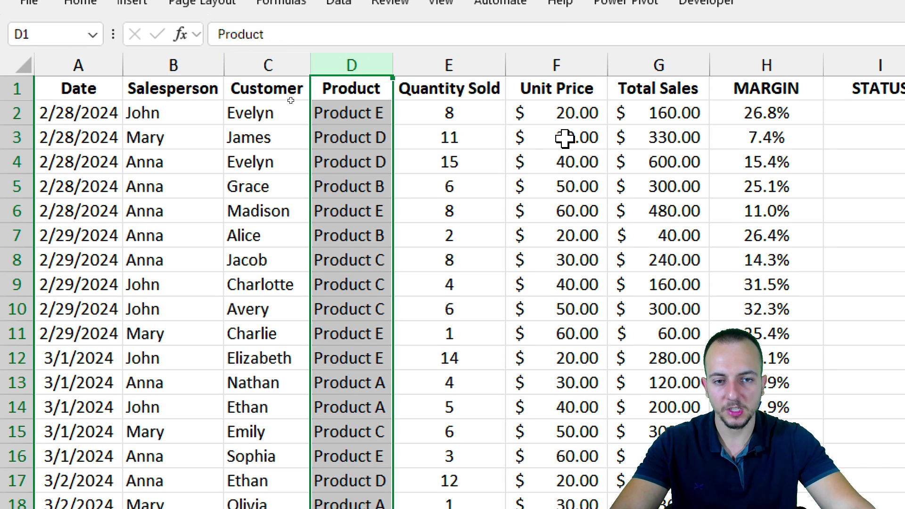
pyautogui.click(342, 61)
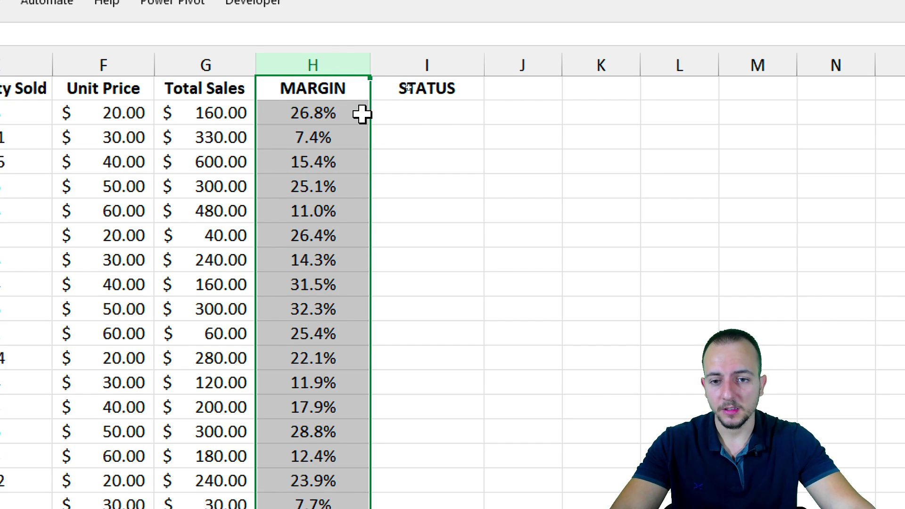
# - Start an IF formula in cell I2, the first data cell of the STATUS column
pyautogui.click(408, 115)
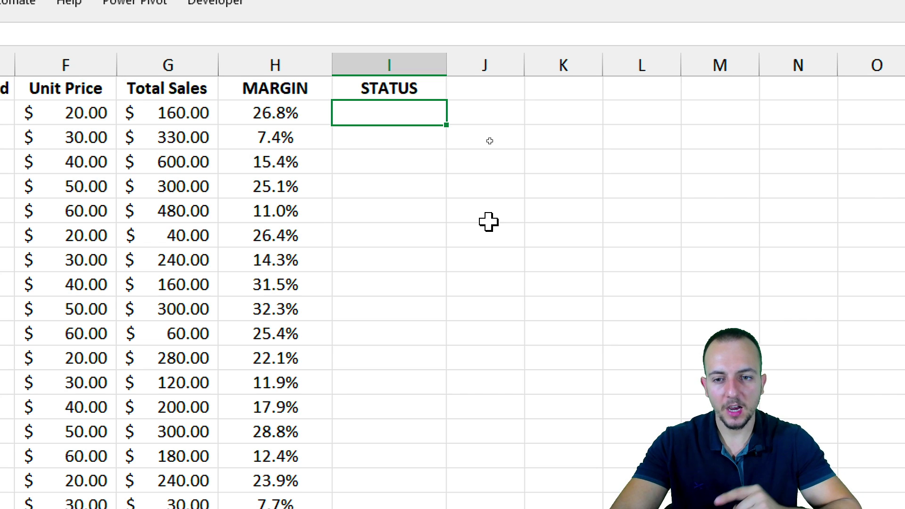
pyautogui.write('=IF')
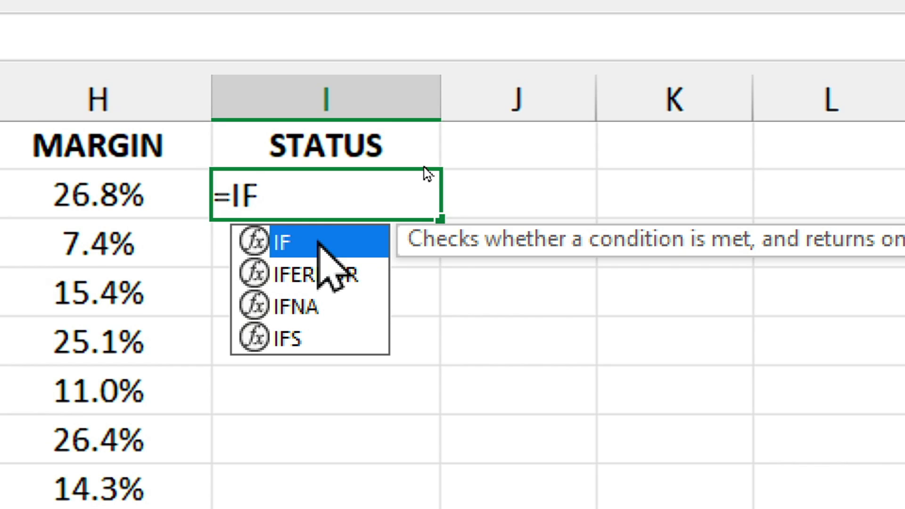
pyautogui.click(306, 344)
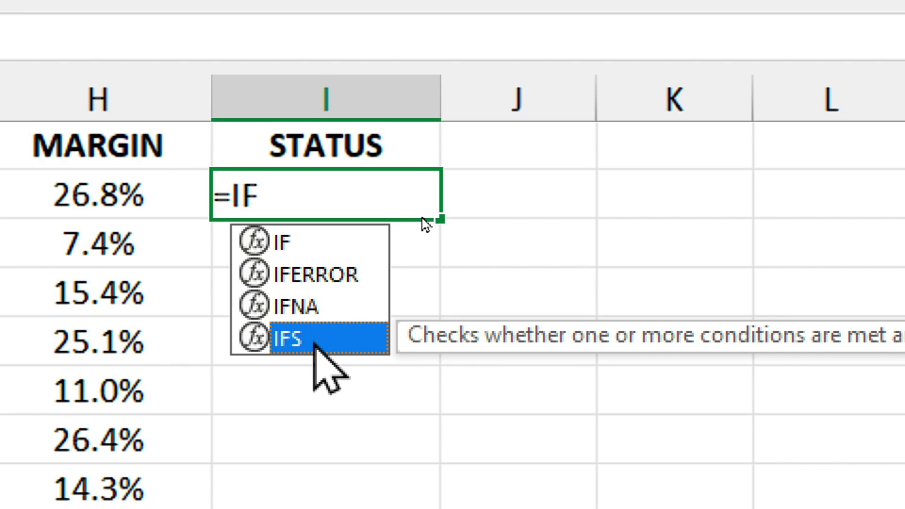
pyautogui.doubleClick(315, 343)
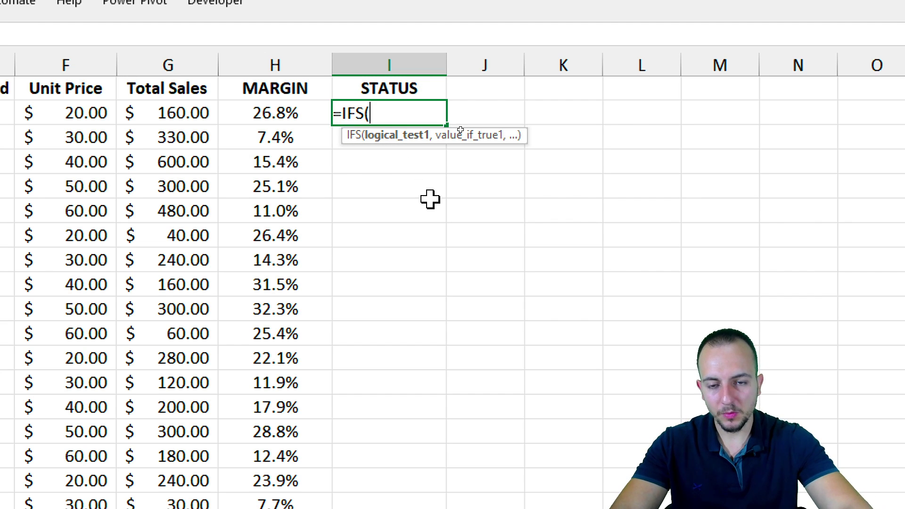
pyautogui.press('BackSpace')
pyautogui.press('BackSpace')
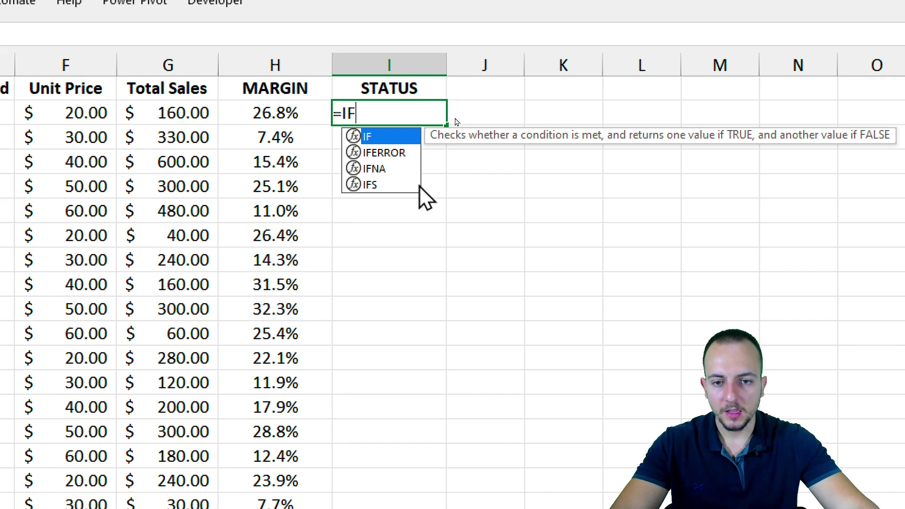
pyautogui.doubleClick(377, 137)
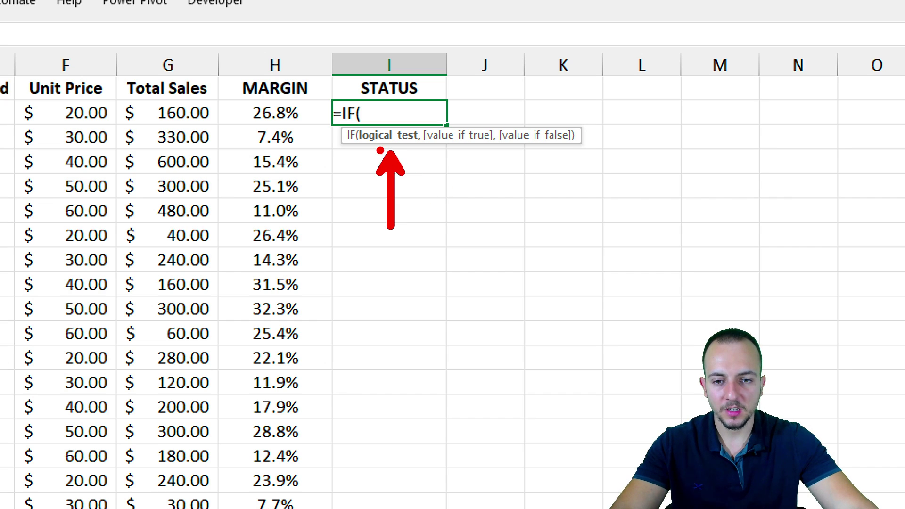
# - Review the IF function's logical_test, value_if_true and value_if_false arguments
pyautogui.moveTo(460, 149); pyautogui.dragTo(451, 237)
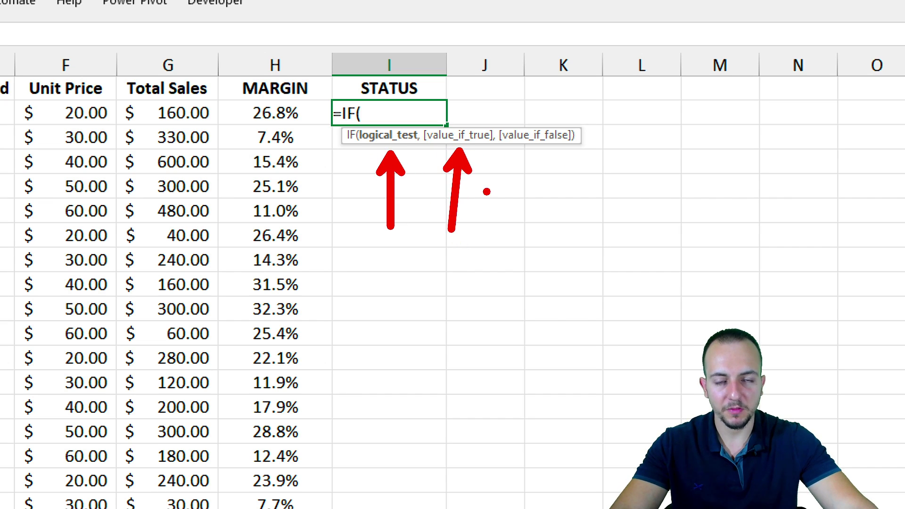
pyautogui.moveTo(537, 160); pyautogui.dragTo(539, 237)
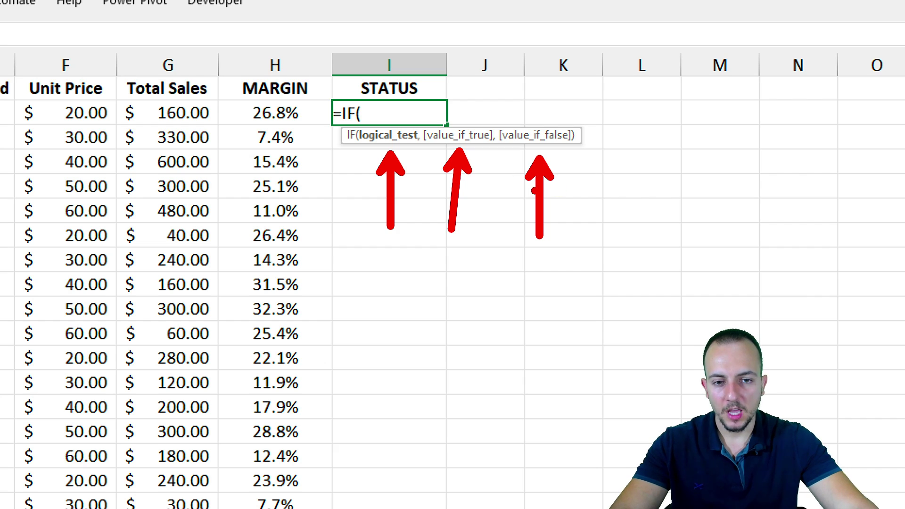
pyautogui.hotkey('ctrl', 'z')
pyautogui.hotkey('ctrl', 'z')
pyautogui.hotkey('ctrl', 'z')
pyautogui.moveTo(414, 120); pyautogui.dragTo(588, 153)
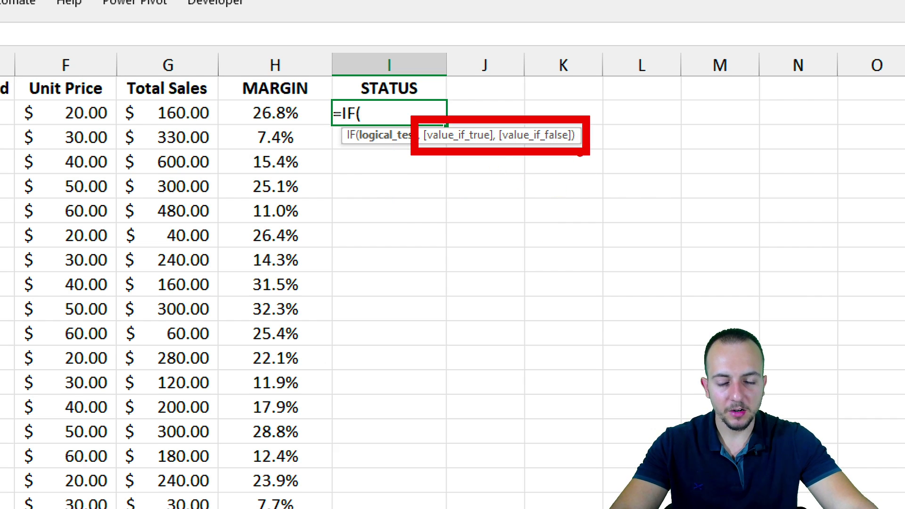
pyautogui.moveTo(469, 175)
pyautogui.mouseDown()
pyautogui.moveTo(532, 169)
pyautogui.moveTo(559, 216)
pyautogui.mouseUp()
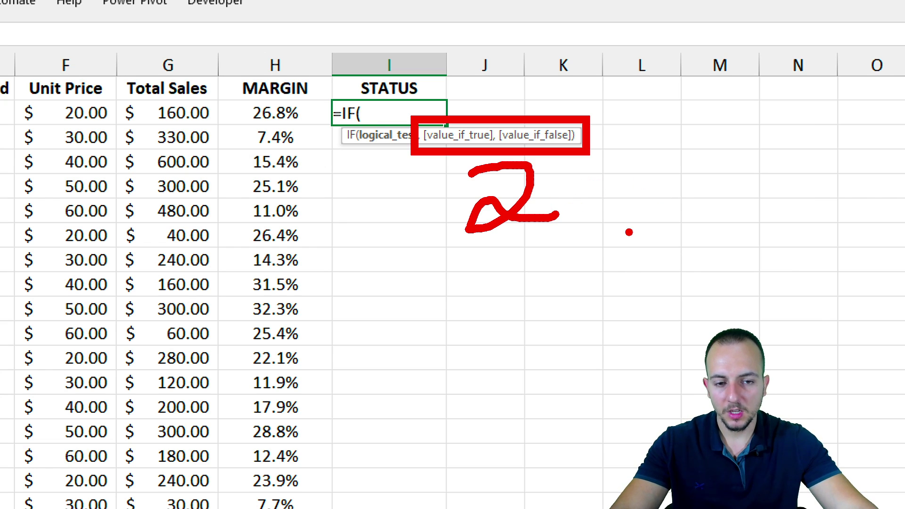
pyautogui.rightClick(629, 232)
# - Review the three margin conditions in the Status Scale table and the status label belonging to each
pyautogui.click(575, 193)
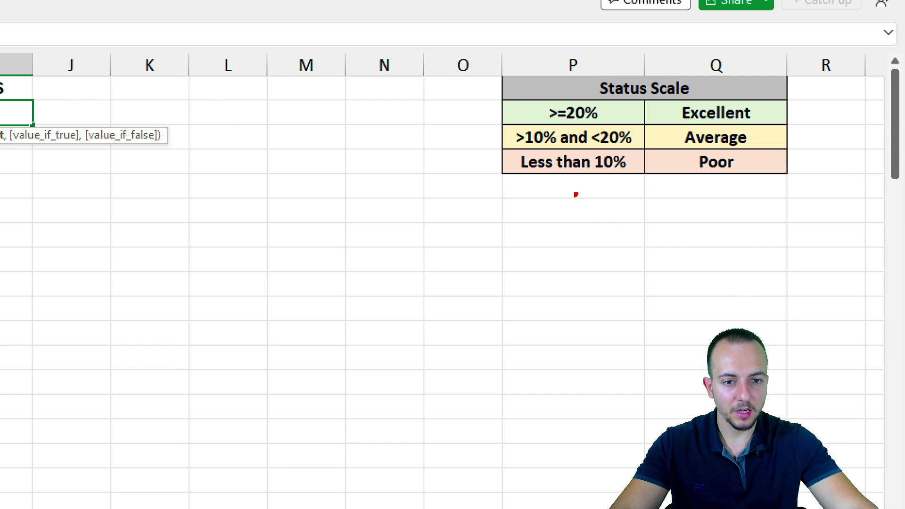
pyautogui.moveTo(492, 140); pyautogui.dragTo(419, 159)
pyautogui.moveTo(473, 113); pyautogui.dragTo(410, 136)
pyautogui.moveTo(474, 166); pyautogui.dragTo(405, 195)
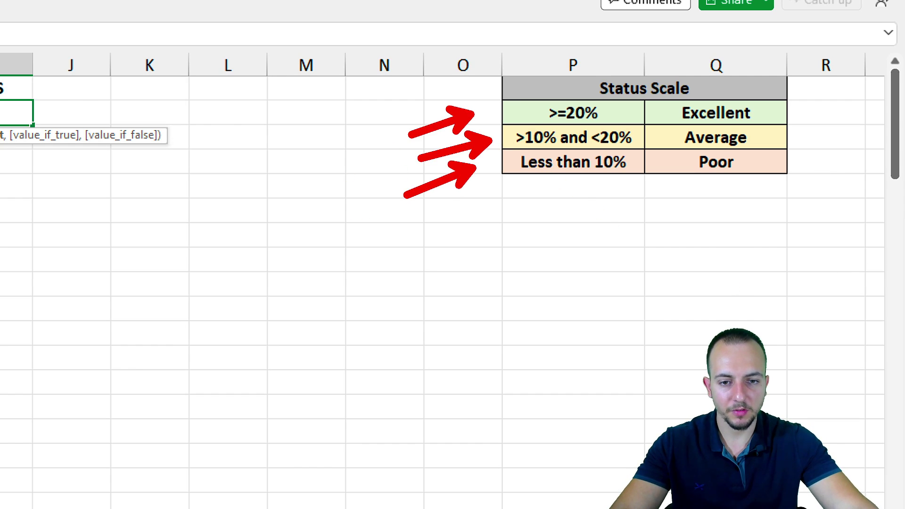
pyautogui.rightClick(550, 174)
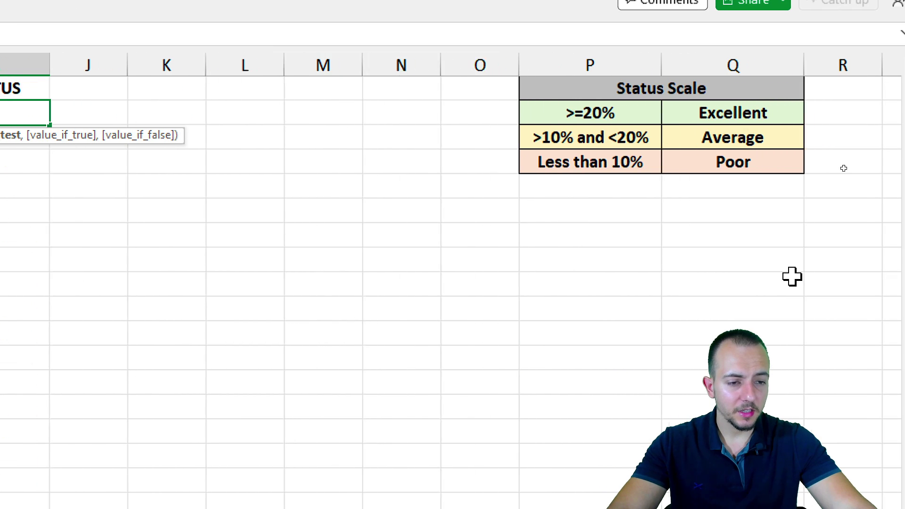
pyautogui.click(773, 284)
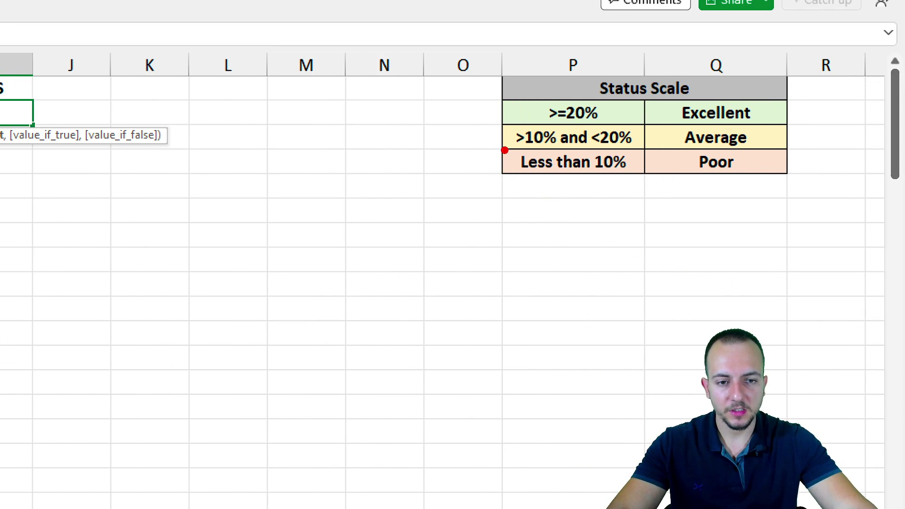
pyautogui.moveTo(483, 113); pyautogui.dragTo(400, 137)
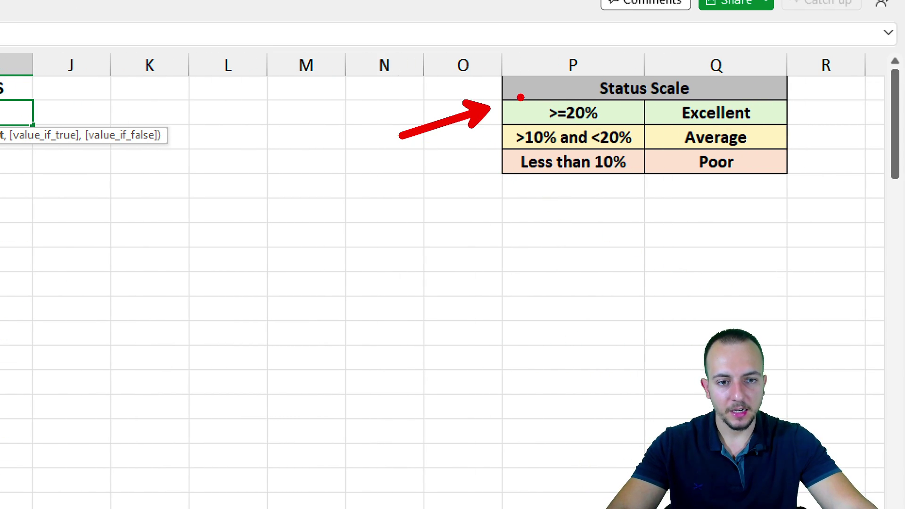
pyautogui.moveTo(518, 95); pyautogui.dragTo(622, 128)
pyautogui.moveTo(505, 145); pyautogui.dragTo(643, 185)
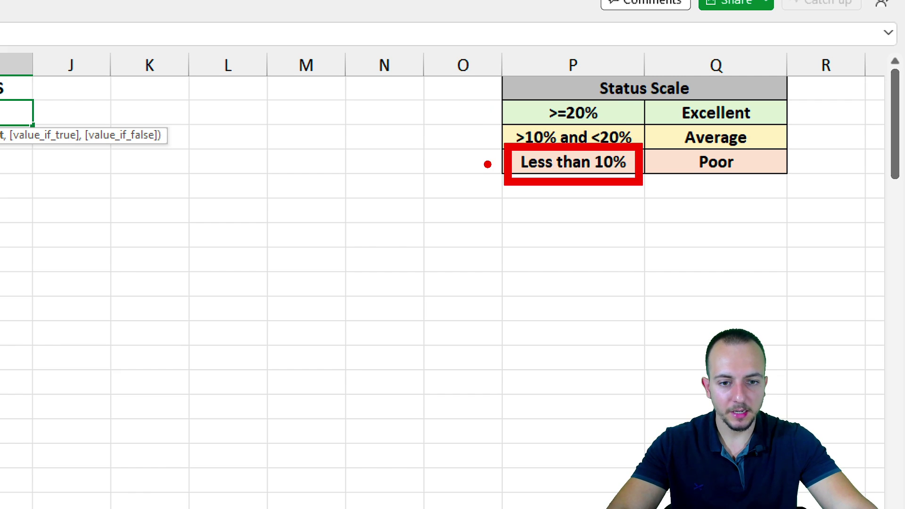
pyautogui.moveTo(486, 164); pyautogui.dragTo(396, 191)
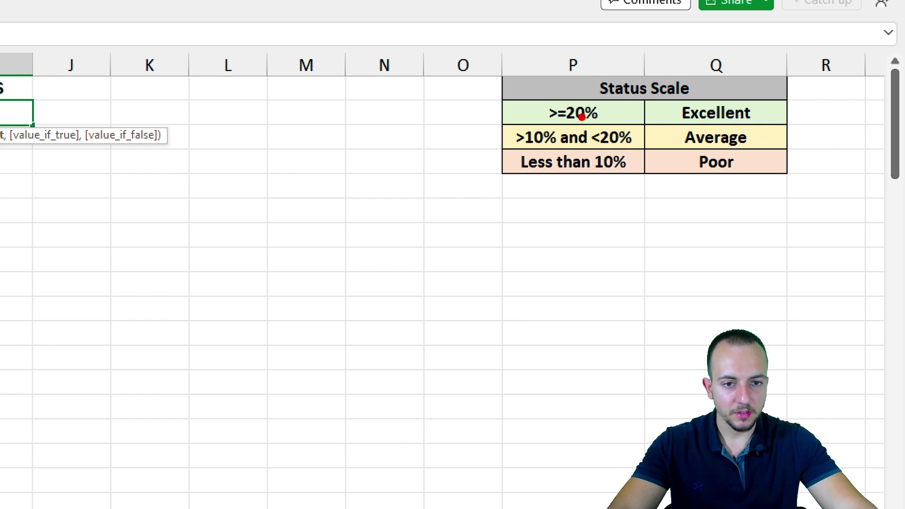
pyautogui.moveTo(536, 98); pyautogui.dragTo(617, 128)
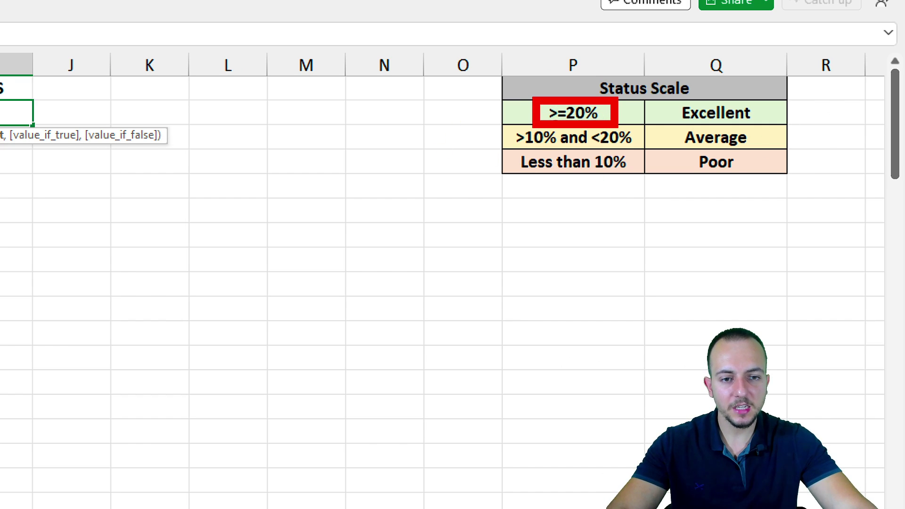
pyautogui.moveTo(527, 116); pyautogui.dragTo(452, 116)
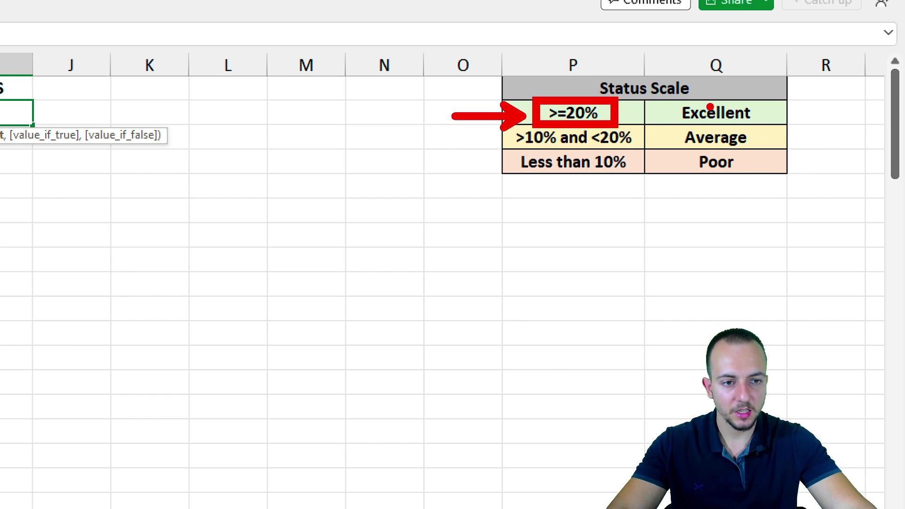
pyautogui.moveTo(665, 95)
pyautogui.mouseDown()
pyautogui.moveTo(762, 127)
pyautogui.moveTo(828, 102)
pyautogui.mouseUp()
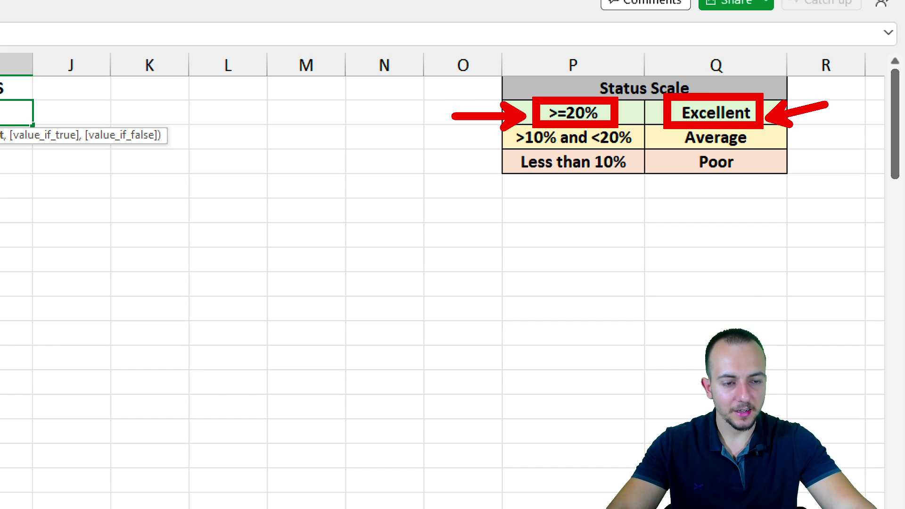
pyautogui.press('Escape')
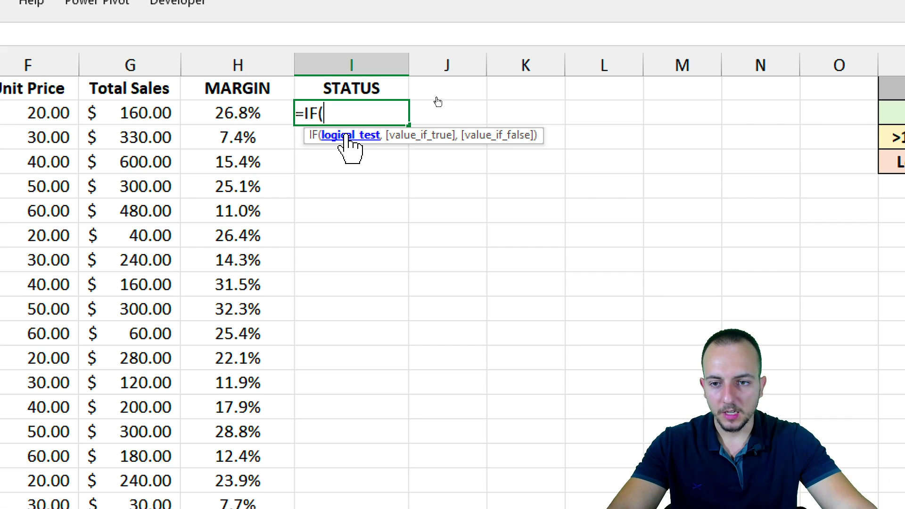
# - Enter H2>=20% as the logical test of the IF formula in I2
pyautogui.click(262, 114)
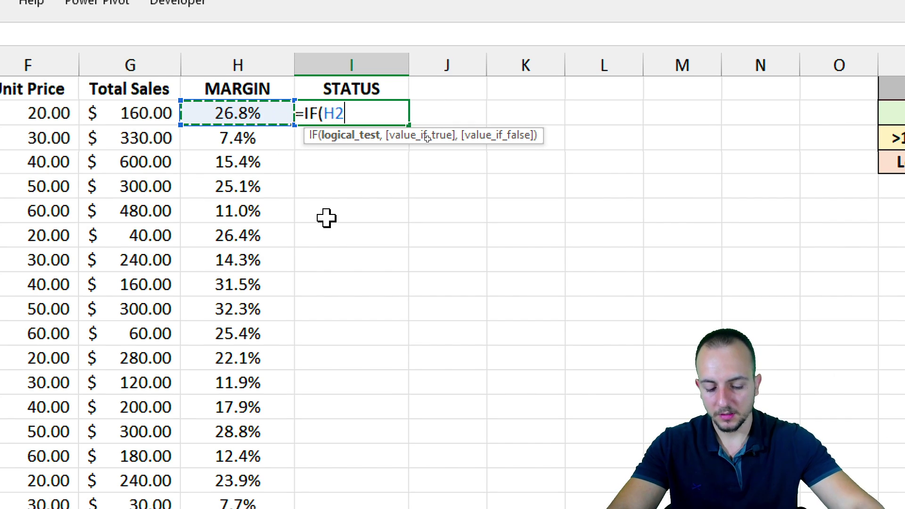
pyautogui.write('>=')
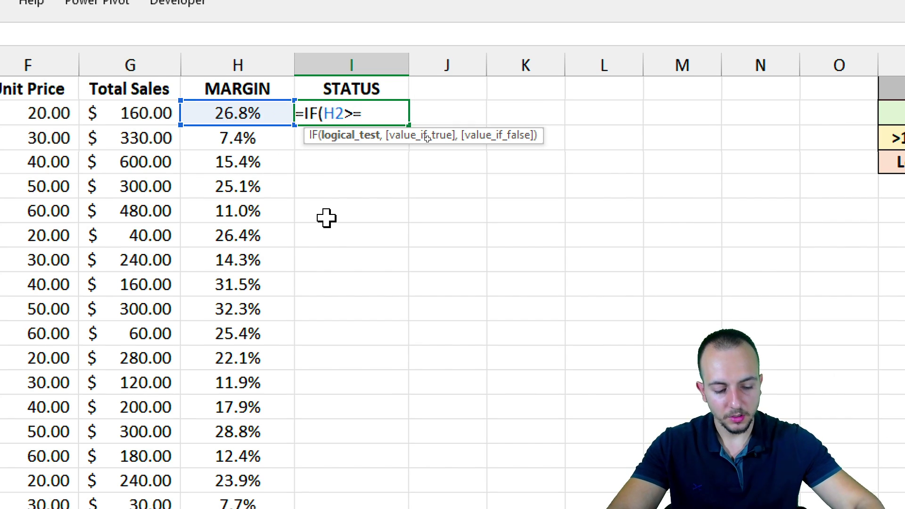
pyautogui.write('20%')
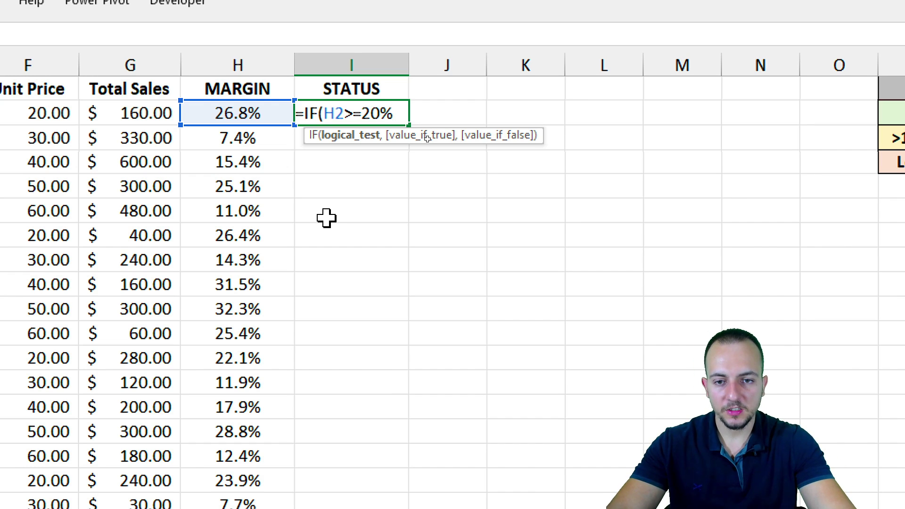
# - Try the decimal 0.20 as the logical test's threshold and restore it to 20%
pyautogui.press('BackSpace')
pyautogui.press('BackSpace')
pyautogui.press('BackSpace')
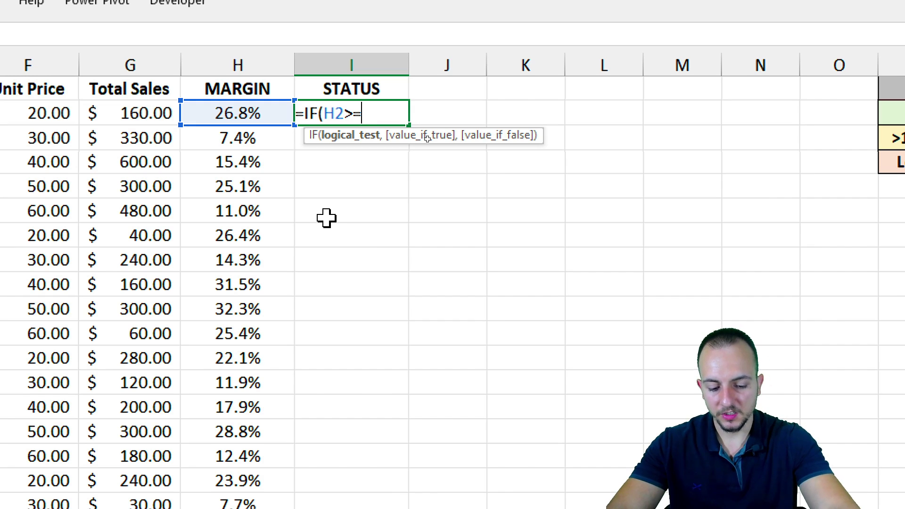
pyautogui.write('0.20')
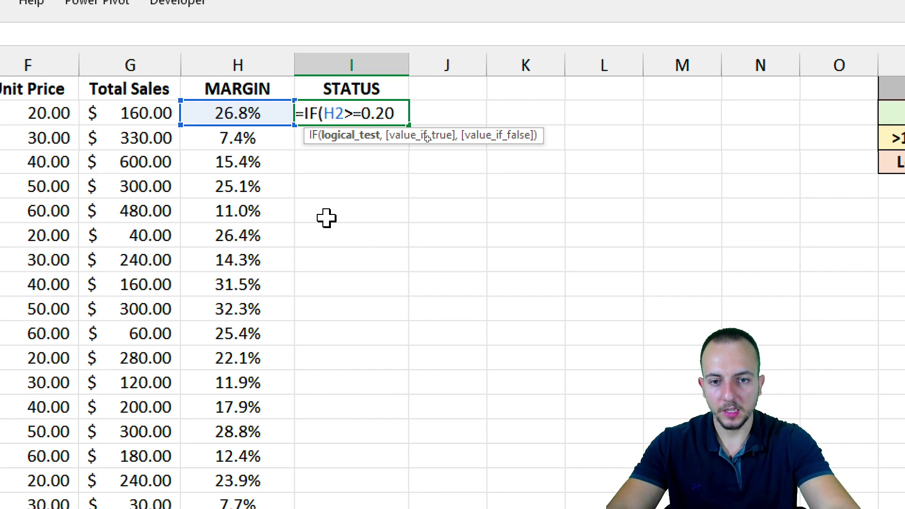
pyautogui.press('BackSpace')
pyautogui.press('BackSpace')
pyautogui.press('BackSpace')
pyautogui.press('BackSpace')
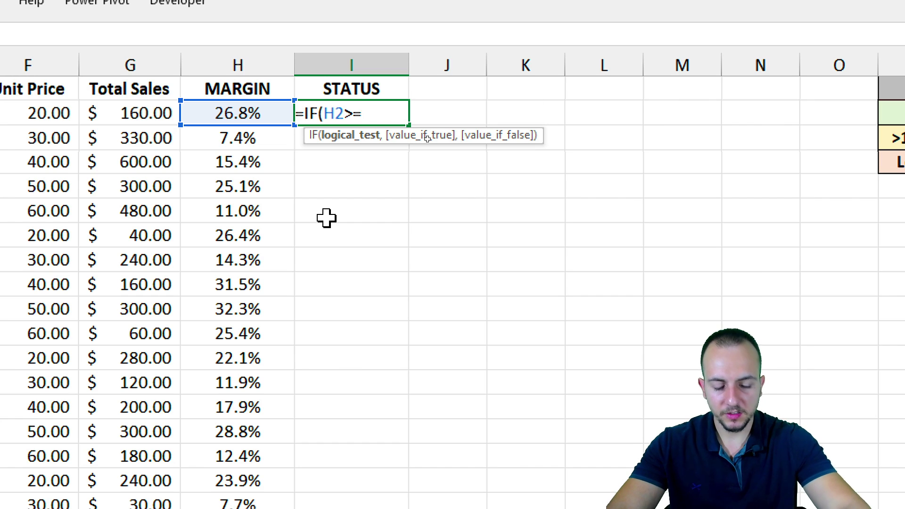
pyautogui.write('20%')
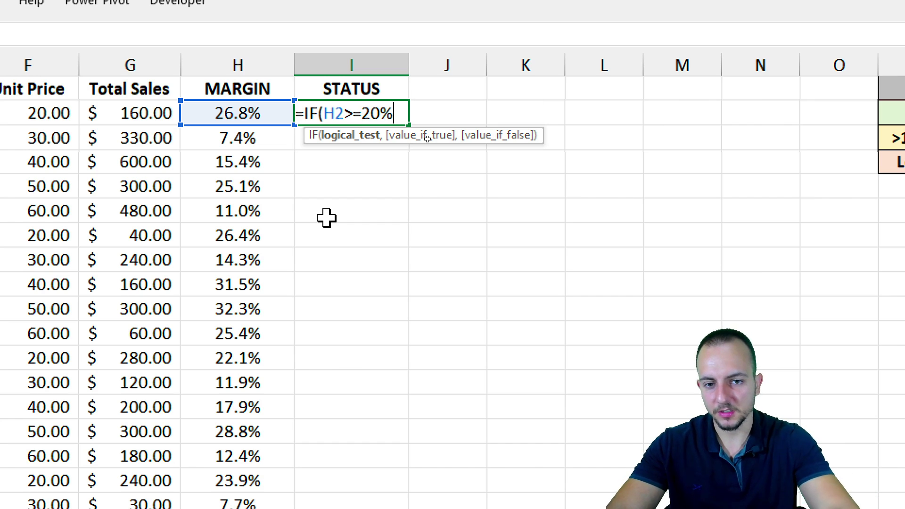
# - Enter "EXCELLENT" as the value_if_true argument of the IF formula in I2
pyautogui.write(',')
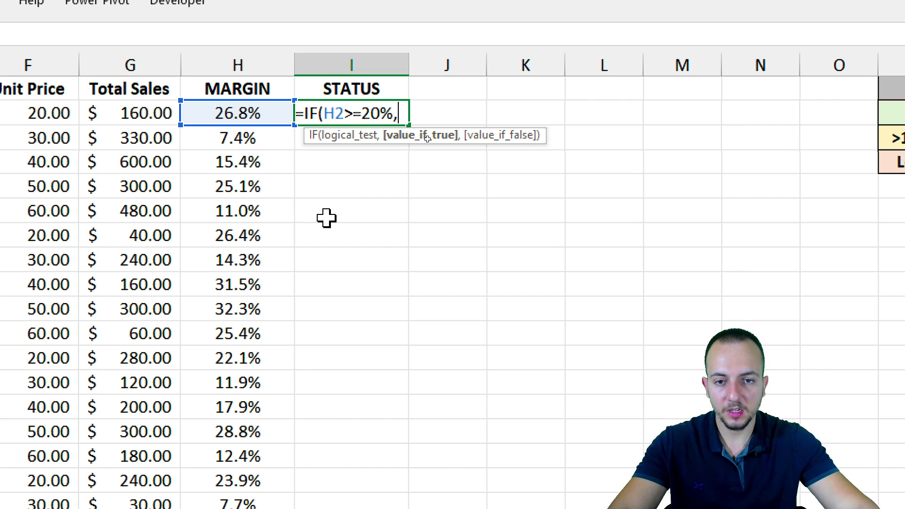
pyautogui.write('"')
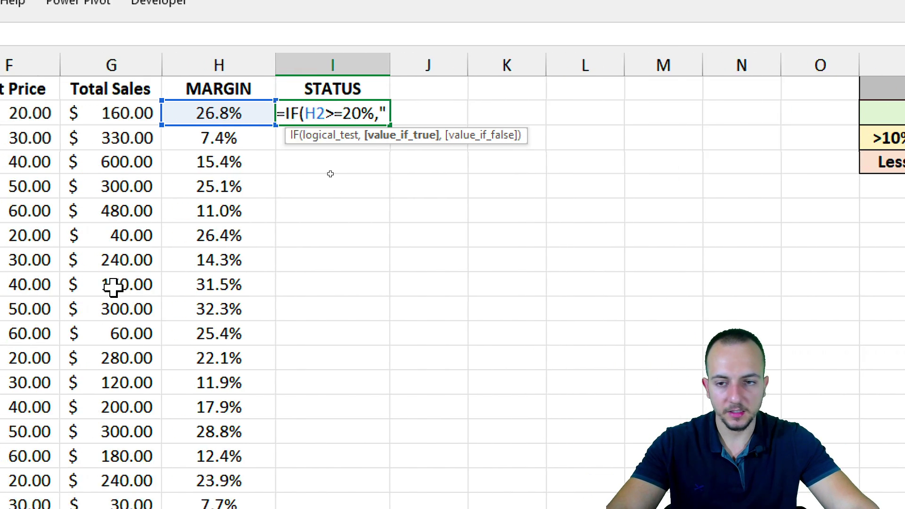
pyautogui.write('EXCELLENT"')
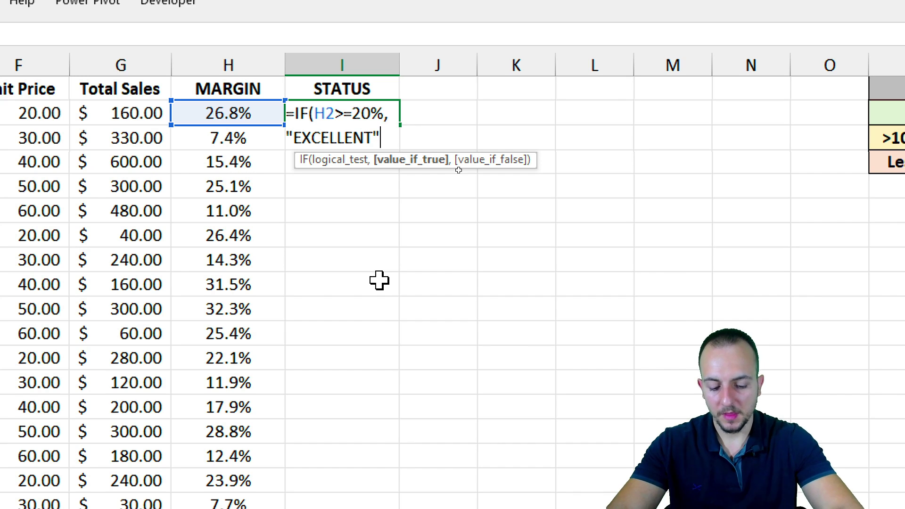
pyautogui.write(',')
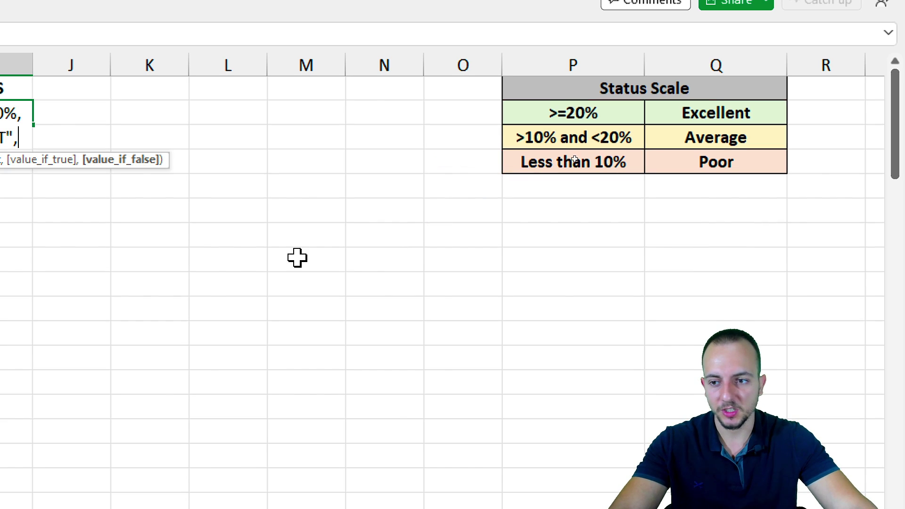
# - Nest a second IF function in the value_if_false argument, with H2<10% as its logical test
pyautogui.write('IF')
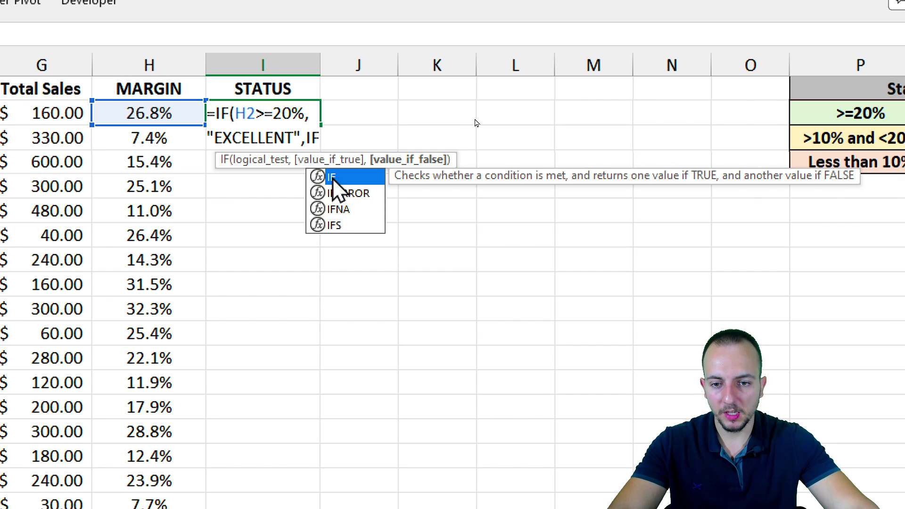
pyautogui.write('(')
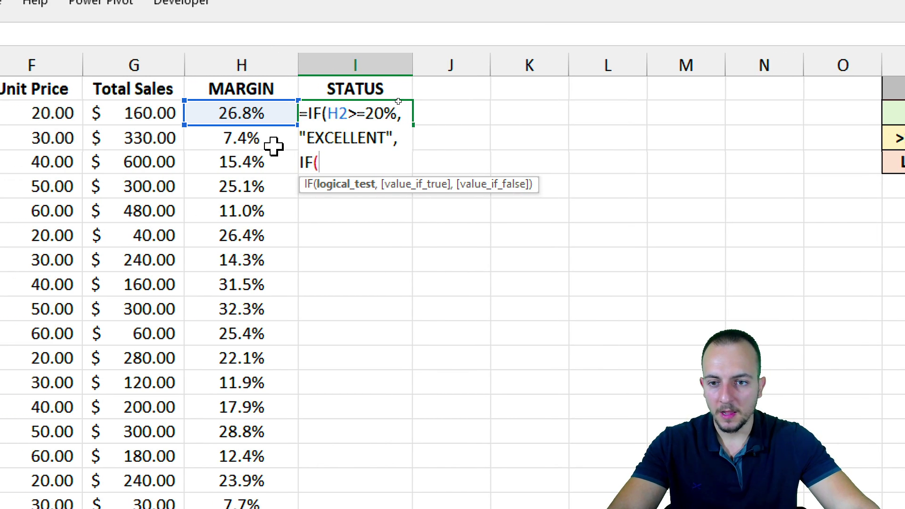
pyautogui.click(249, 112)
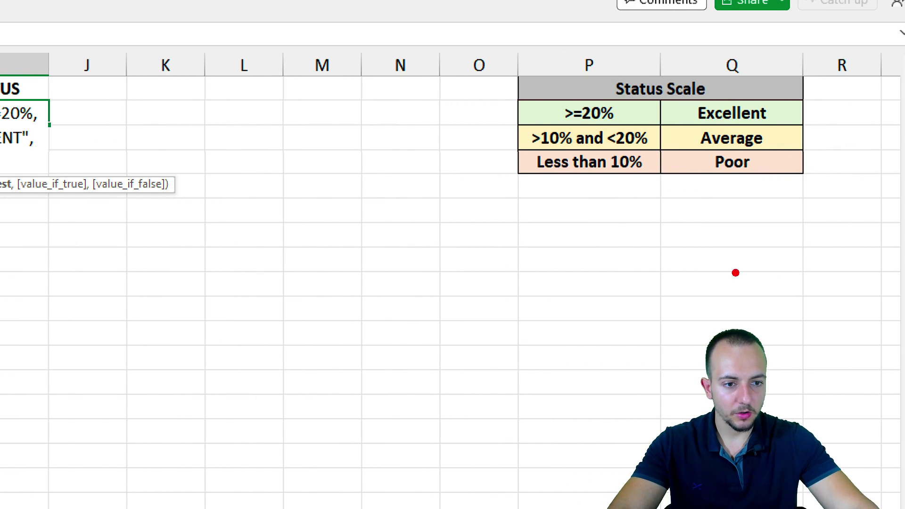
pyautogui.moveTo(549, 145); pyautogui.dragTo(688, 183)
pyautogui.moveTo(594, 198)
pyautogui.mouseDown()
pyautogui.moveTo(572, 211)
pyautogui.moveTo(540, 262)
pyautogui.mouseUp()
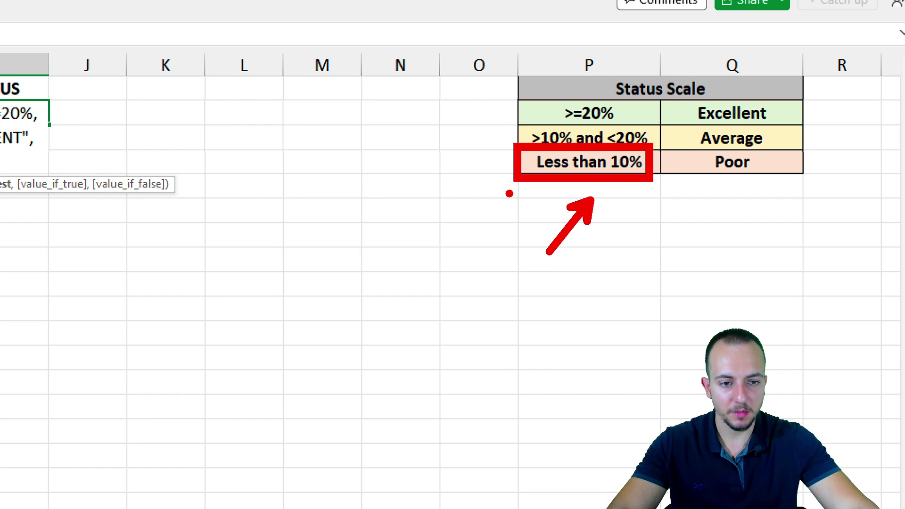
pyautogui.moveTo(510, 193); pyautogui.dragTo(641, 194)
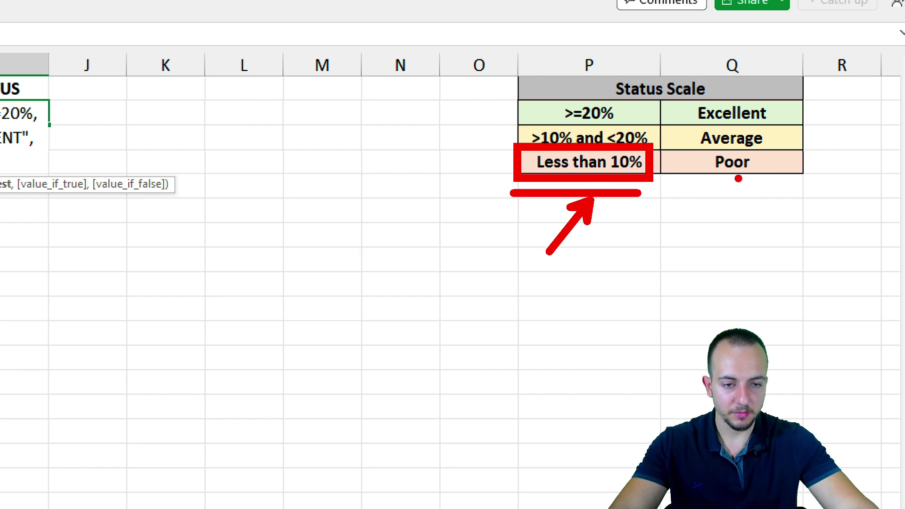
pyautogui.click(311, 110)
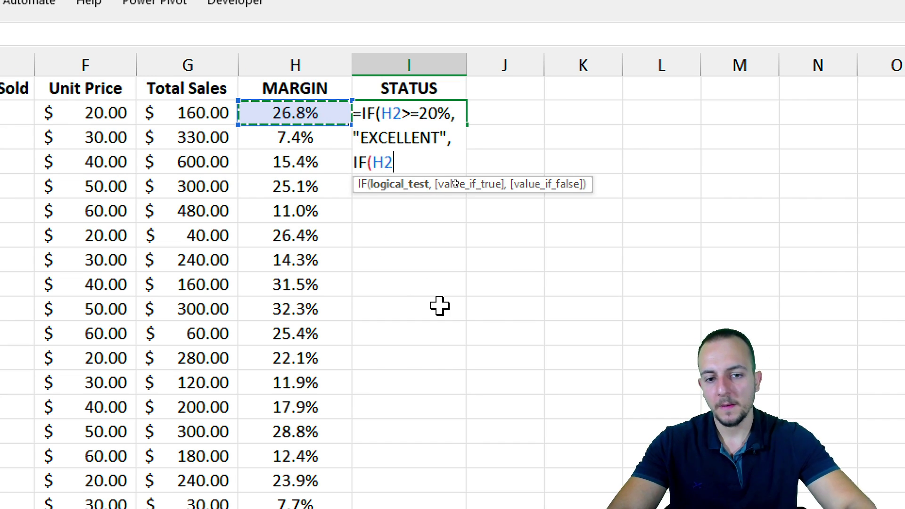
pyautogui.write('<10%')
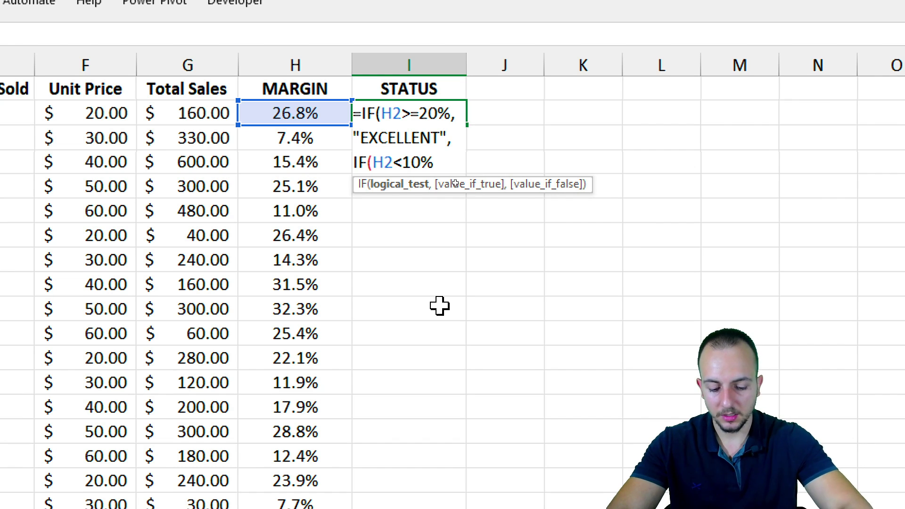
# - Enter "POOR" as the value_if_true argument of the nested IF
pyautogui.write(',')
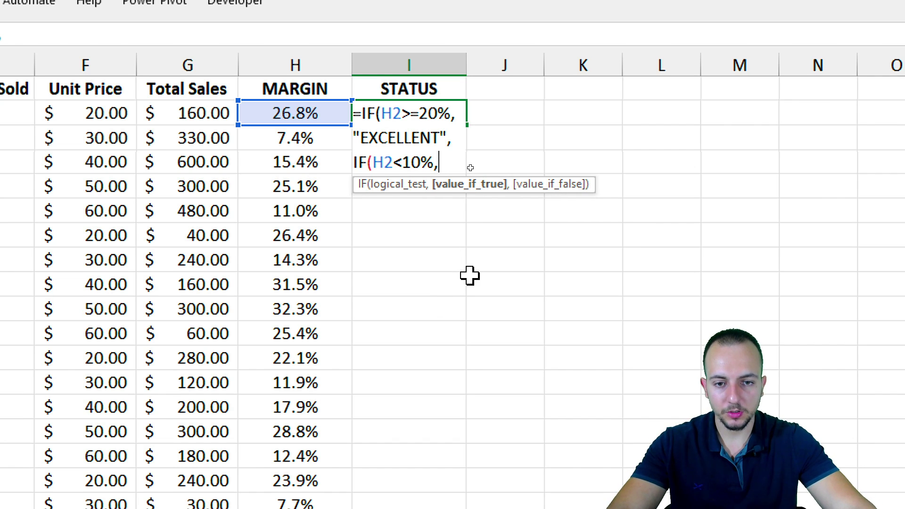
pyautogui.write('"')
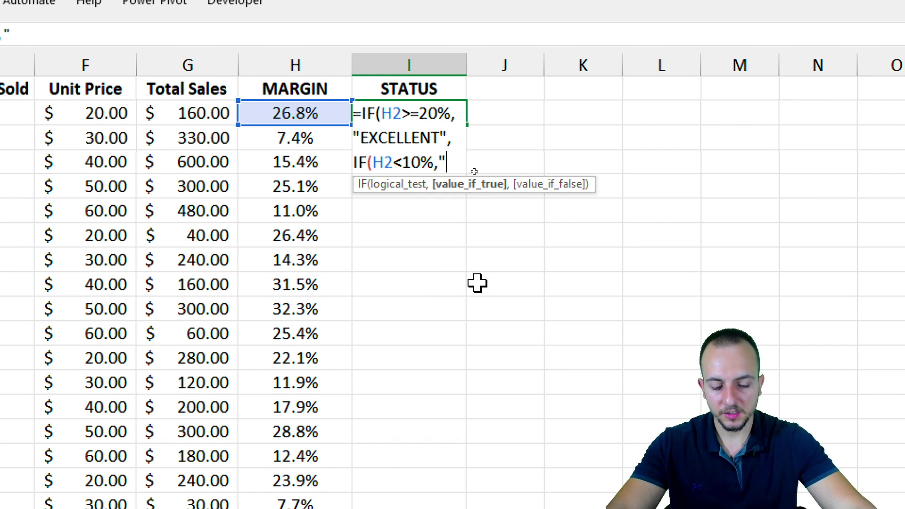
pyautogui.write('POOR"')
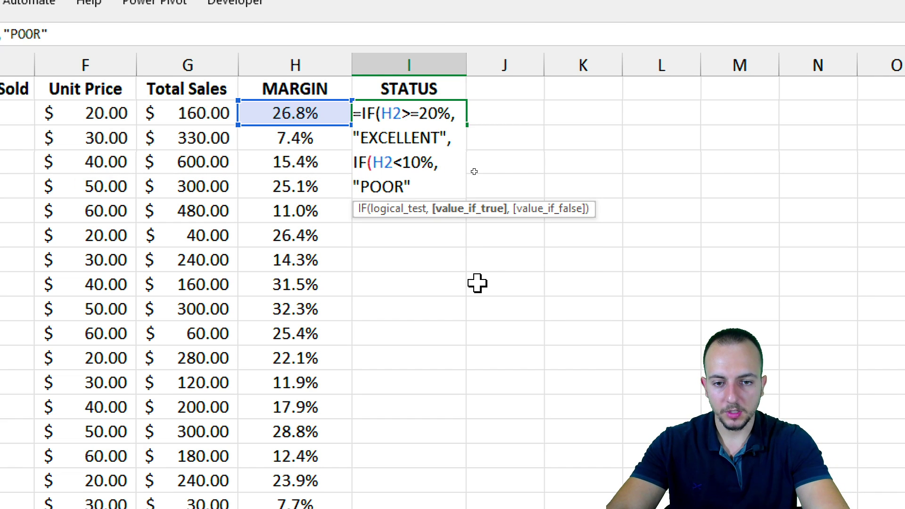
pyautogui.write(',')
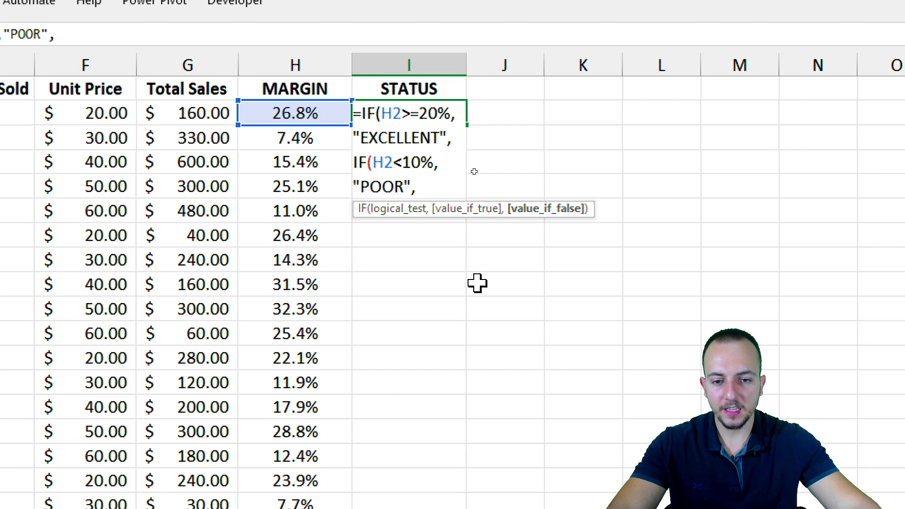
# - Compare the status labels already used in the formula with the Status Scale to find the one left for the value_if_false argument
pyautogui.hotkey('ctrl', '2')
pyautogui.moveTo(396, 226); pyautogui.dragTo(393, 307)
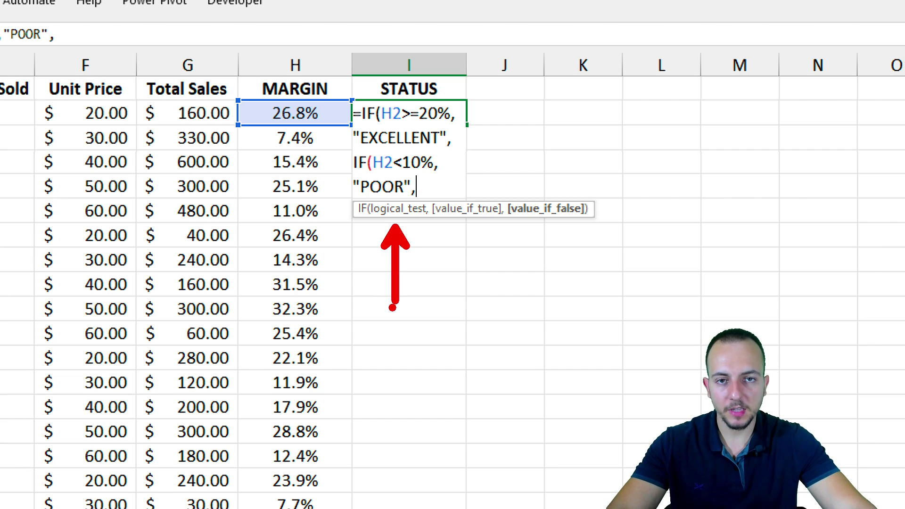
pyautogui.press('Escape')
pyautogui.hotkey('ctrl', '2')
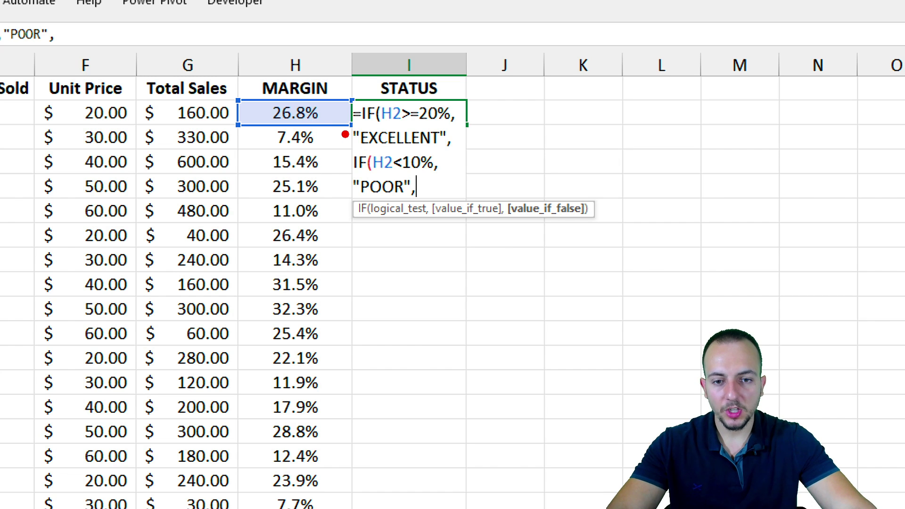
pyautogui.moveTo(343, 135); pyautogui.dragTo(449, 134)
pyautogui.moveTo(340, 184); pyautogui.dragTo(420, 184)
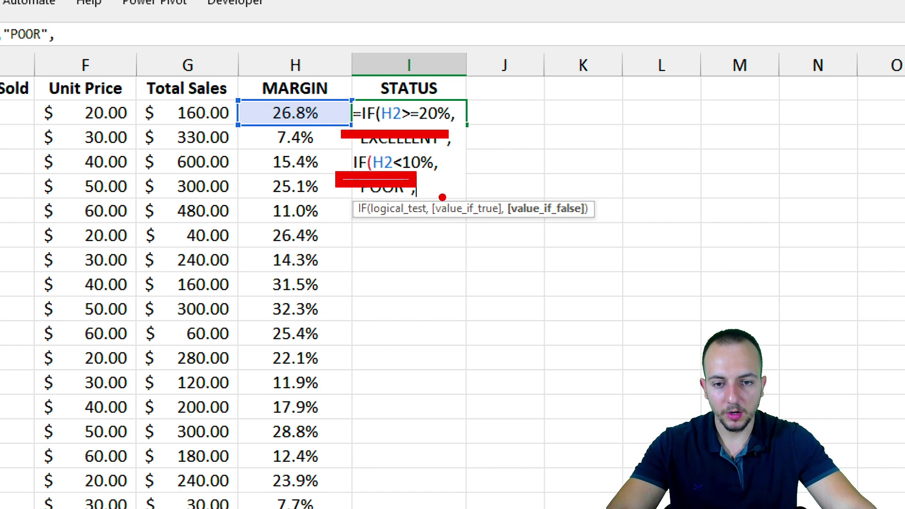
pyautogui.press('Escape')
pyautogui.hotkey('ctrl', '2')
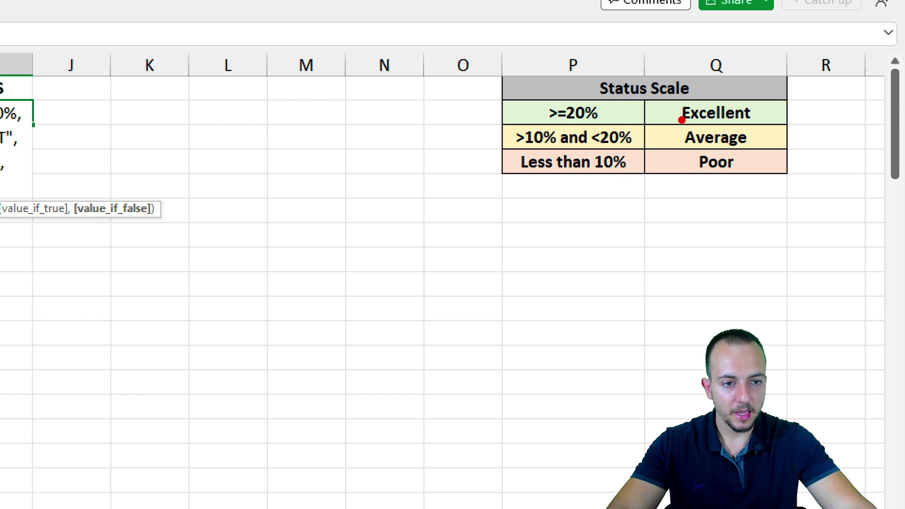
pyautogui.moveTo(679, 117)
pyautogui.mouseDown()
pyautogui.moveTo(754, 156)
pyautogui.moveTo(824, 121)
pyautogui.mouseUp()
pyautogui.press('Escape')
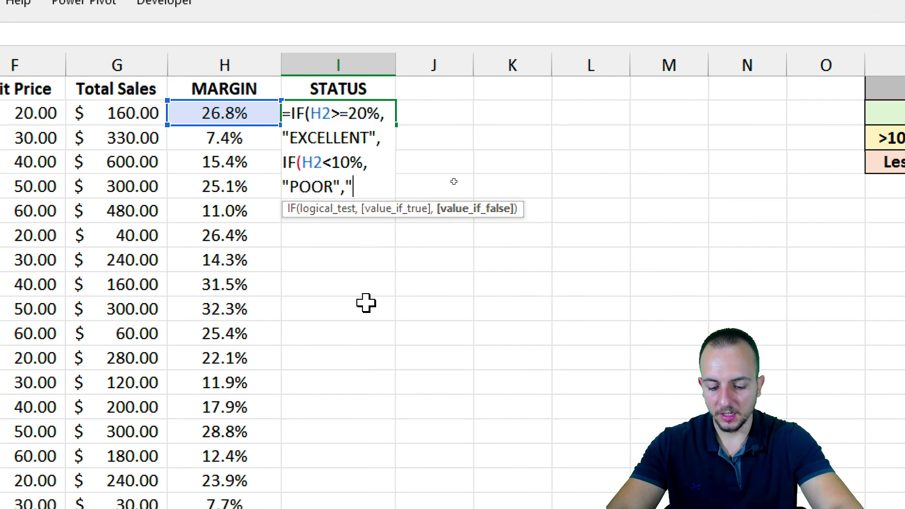
# - Enter "AVERAGE" as the nested IF's value_if_false argument, close both functions and commit the formula in I2
pyautogui.write('AVA')
pyautogui.press('BackSpace')
pyautogui.write('ERAGE')
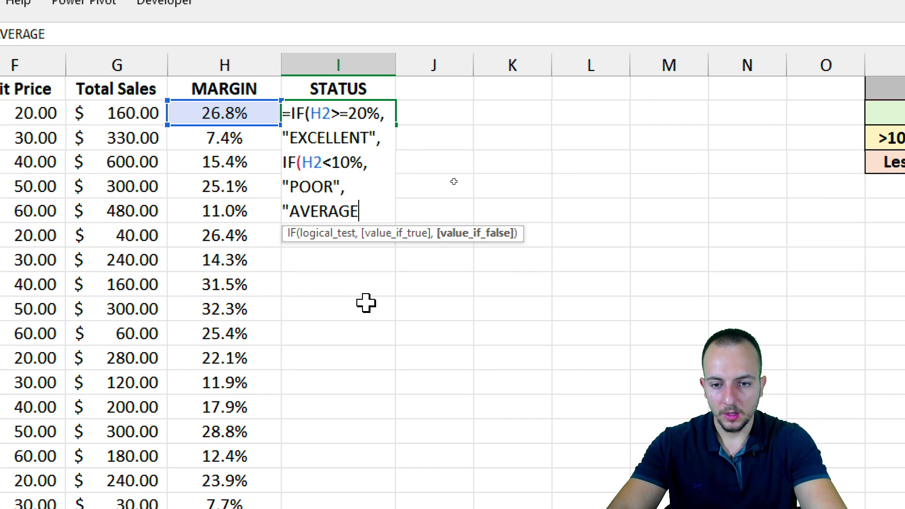
pyautogui.write('")')
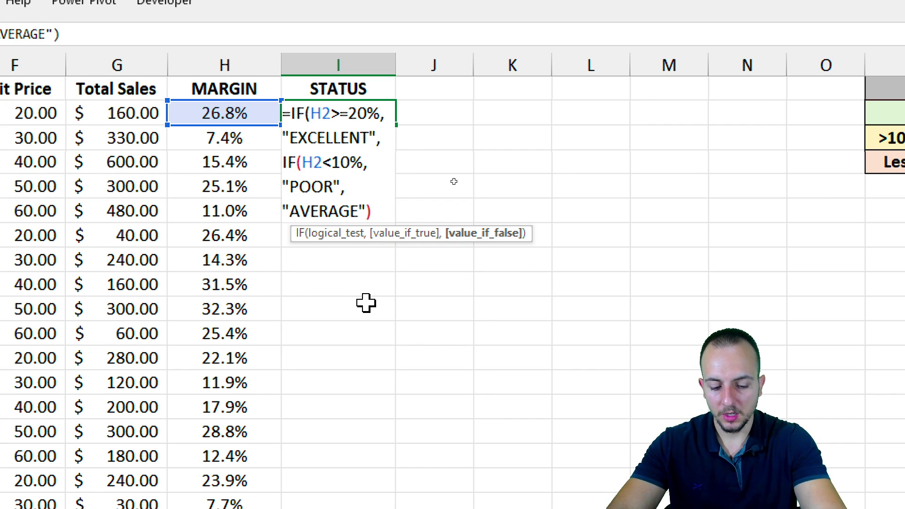
pyautogui.write(')')
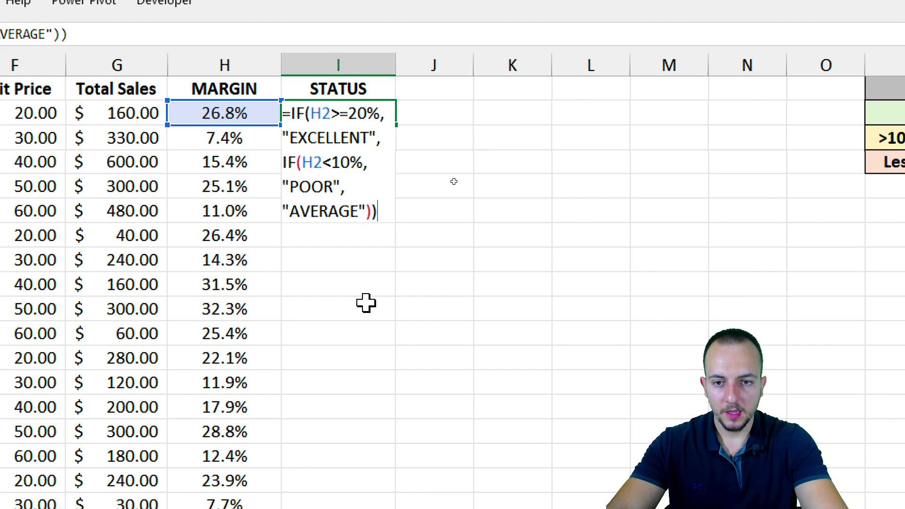
pyautogui.press('Return')
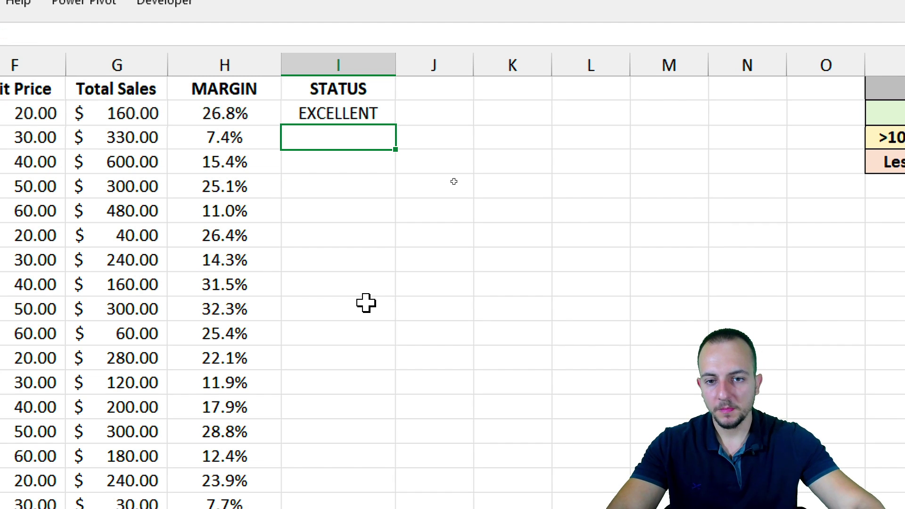
# - Check the status returned in I2 against the margin in H2
pyautogui.moveTo(292, 95)
pyautogui.mouseDown()
pyautogui.moveTo(328, 121)
pyautogui.moveTo(387, 130)
pyautogui.mouseUp()
pyautogui.moveTo(333, 138)
pyautogui.mouseDown()
pyautogui.moveTo(241, 142)
pyautogui.moveTo(241, 126)
pyautogui.mouseUp()
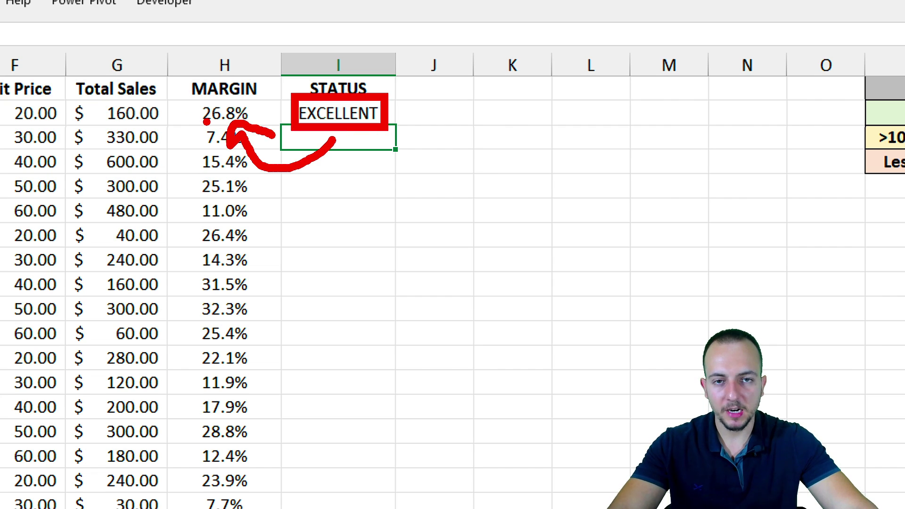
pyautogui.press('Escape')
# - Fill the status formula from I2 down the whole STATUS column
pyautogui.press('Up')
pyautogui.press('Up')
pyautogui.click(374, 120)
pyautogui.moveTo(399, 112)
pyautogui.mouseDown()
pyautogui.moveTo(411, 111)
pyautogui.moveTo(401, 106)
pyautogui.moveTo(399, 195)
pyautogui.mouseUp()
pyautogui.press('Escape')
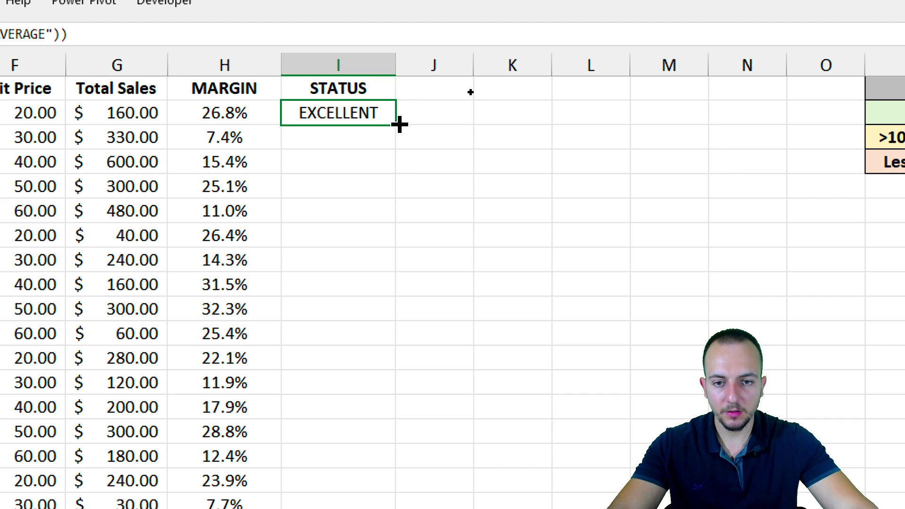
pyautogui.doubleClick(399, 124)
pyautogui.click(374, 122)
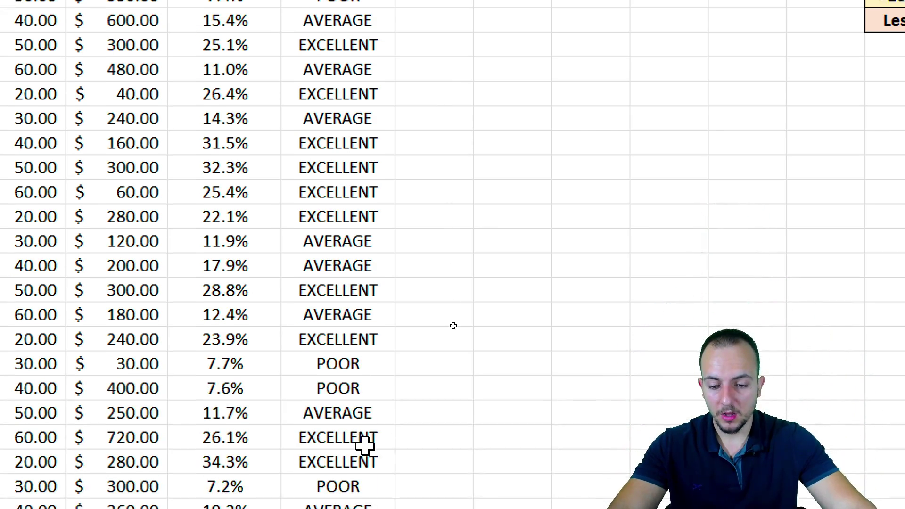
pyautogui.scroll(-5, 375, 448)
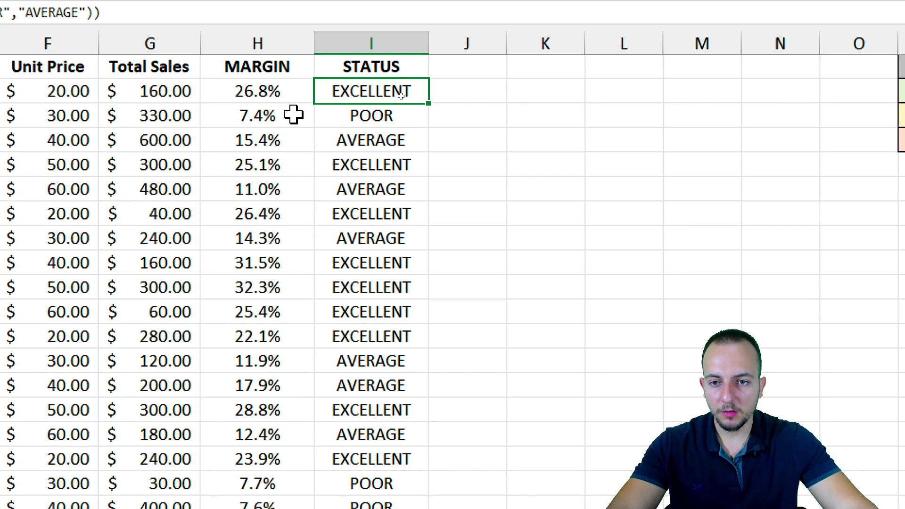
# - Set the margin in H2 to 20% to test the status formula at the Excellent threshold
pyautogui.click(257, 86)
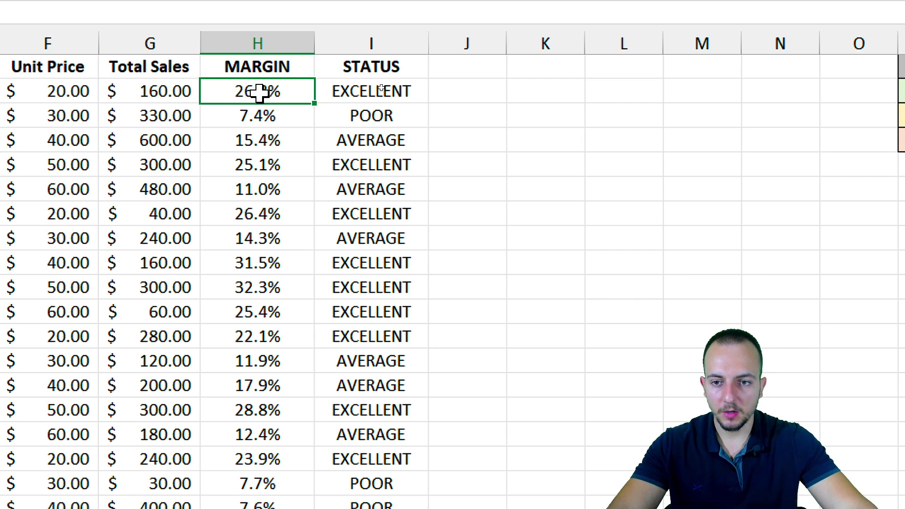
pyautogui.write('20')
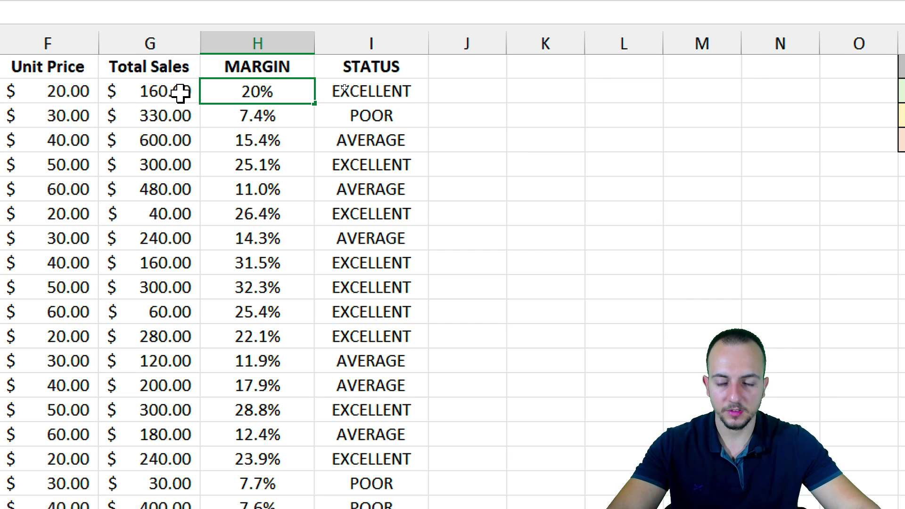
pyautogui.hotkey('ctrl', 'Return')
pyautogui.click(326, 93)
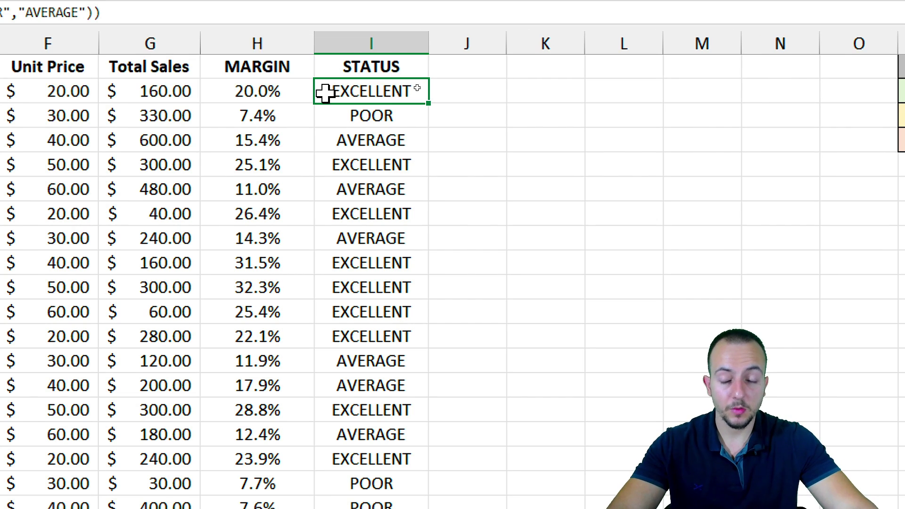
# - Test the status formula with margins of 19.9% and 9% in H2
pyautogui.click(299, 91)
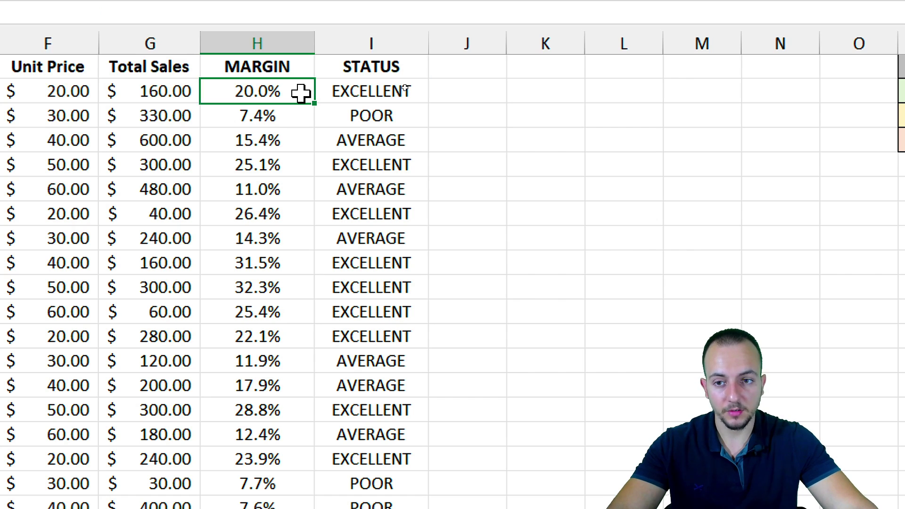
pyautogui.write('19')
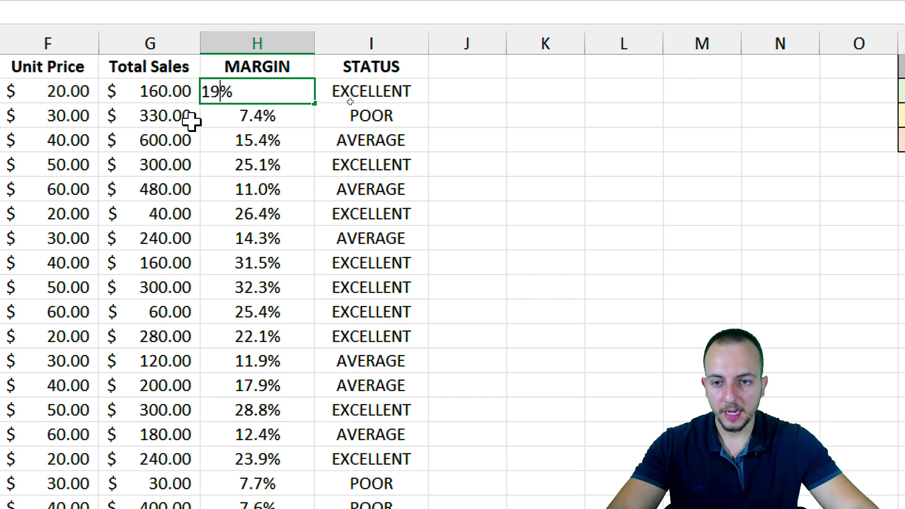
pyautogui.write('.9')
pyautogui.hotkey('ctrl', 'Return')
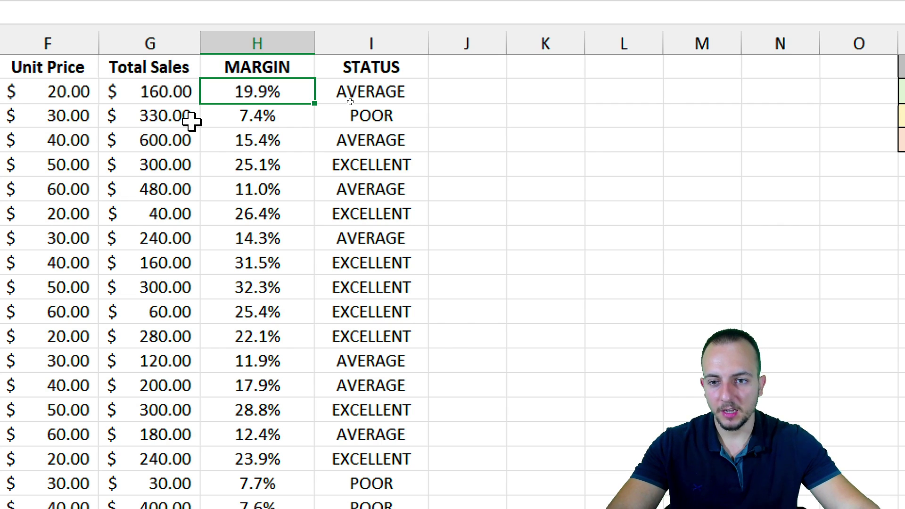
pyautogui.write('9')
pyautogui.hotkey('ctrl', 'Return')
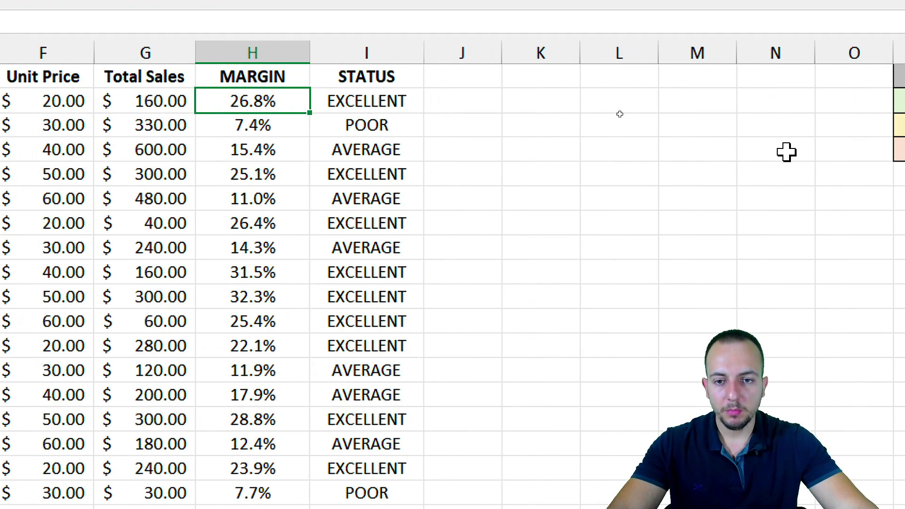
pyautogui.doubleClick(412, 103)
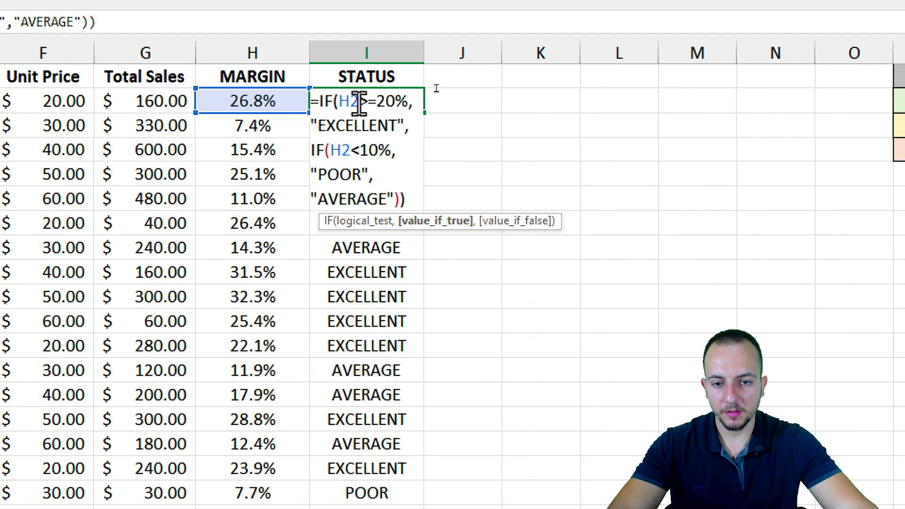
pyautogui.click(411, 195)
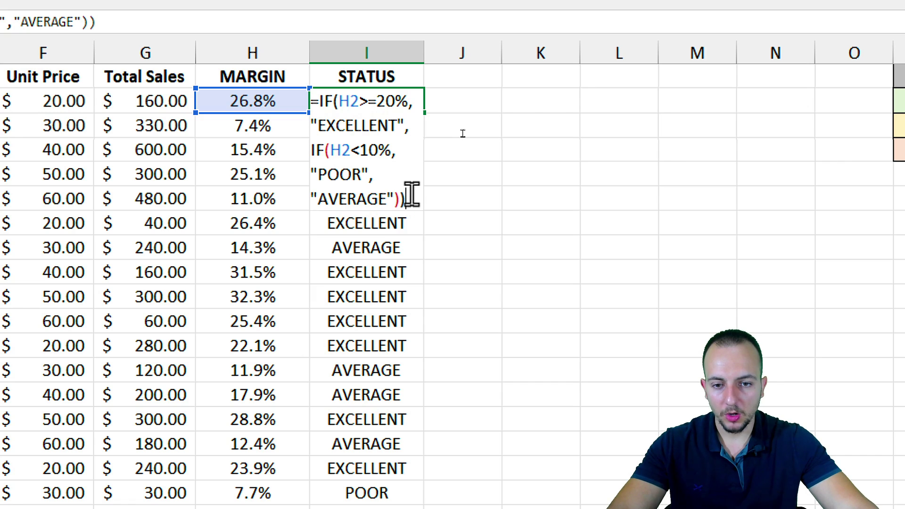
pyautogui.moveTo(317, 198); pyautogui.dragTo(406, 199)
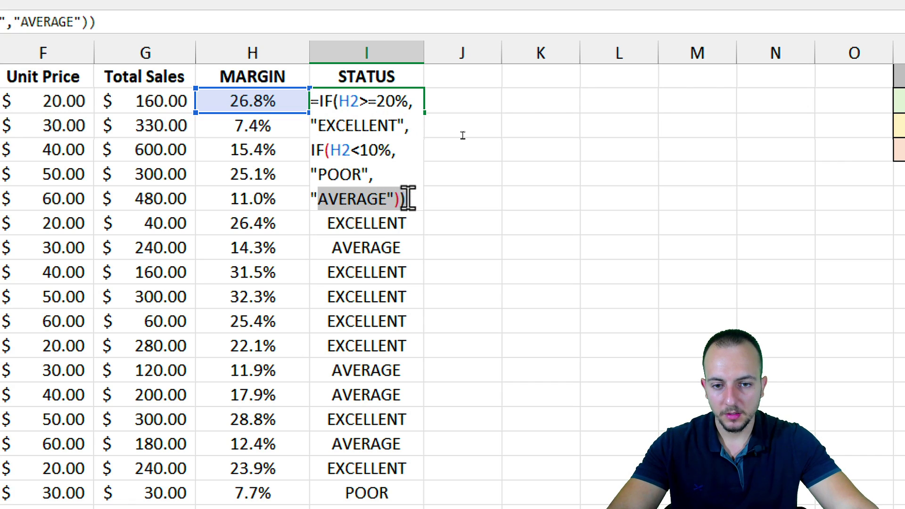
pyautogui.press('BackSpace')
pyautogui.press('BackSpace')
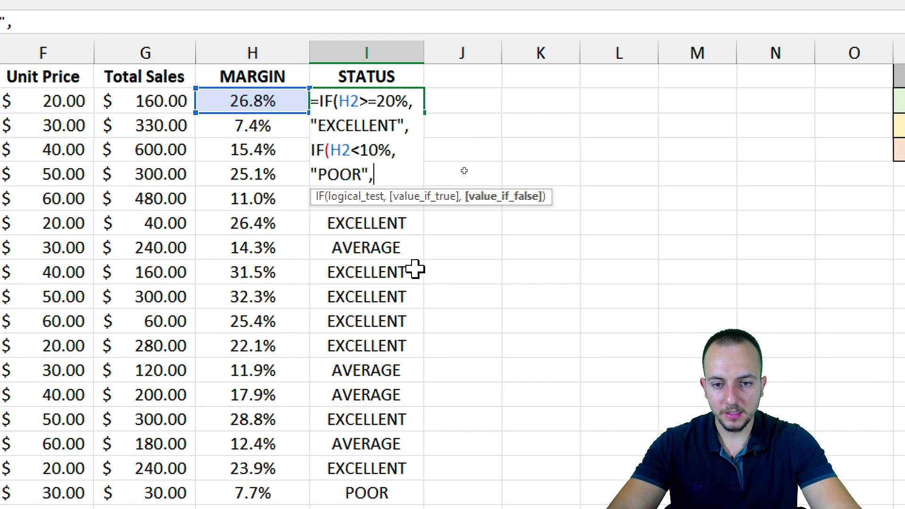
pyautogui.write('IF')
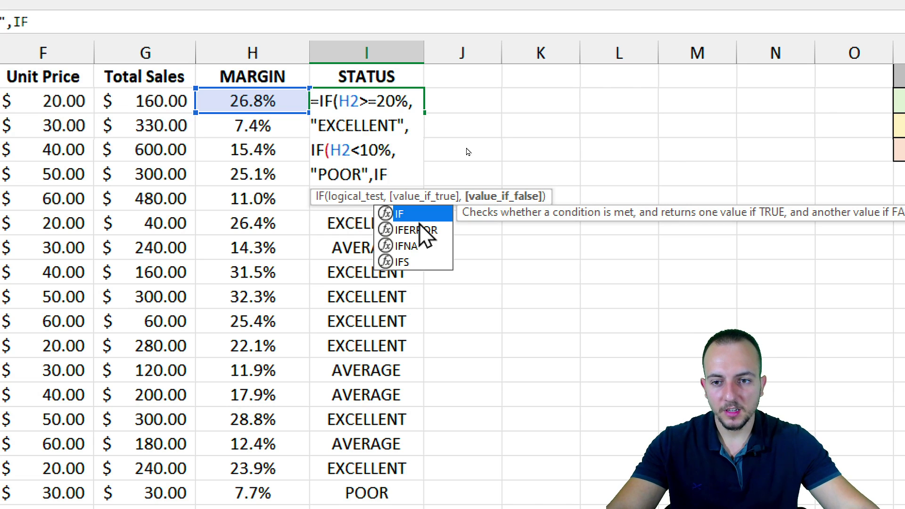
pyautogui.press('Escape')
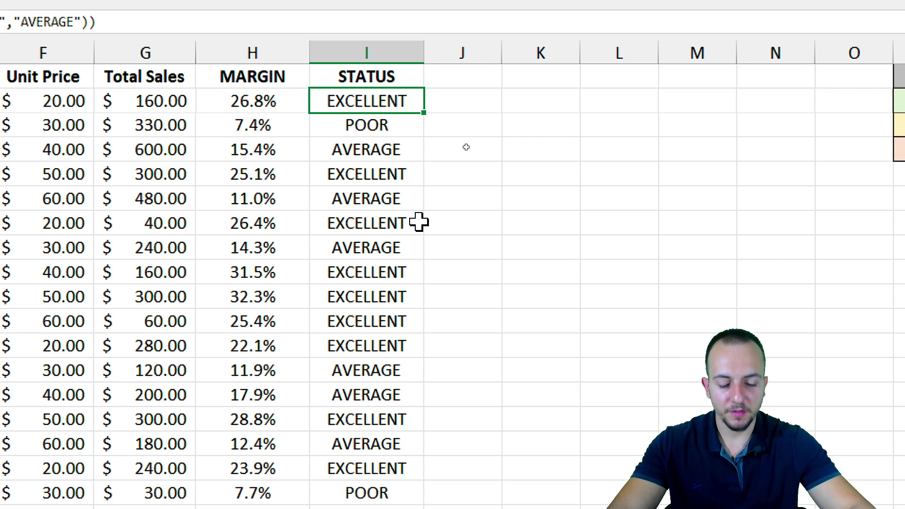
# - Replace the formula in I2 with an IFS formula that returns "EXCELLENT" for H2>=20% and "POOR" for H2<10%
pyautogui.press('Delete')
pyautogui.write('=')
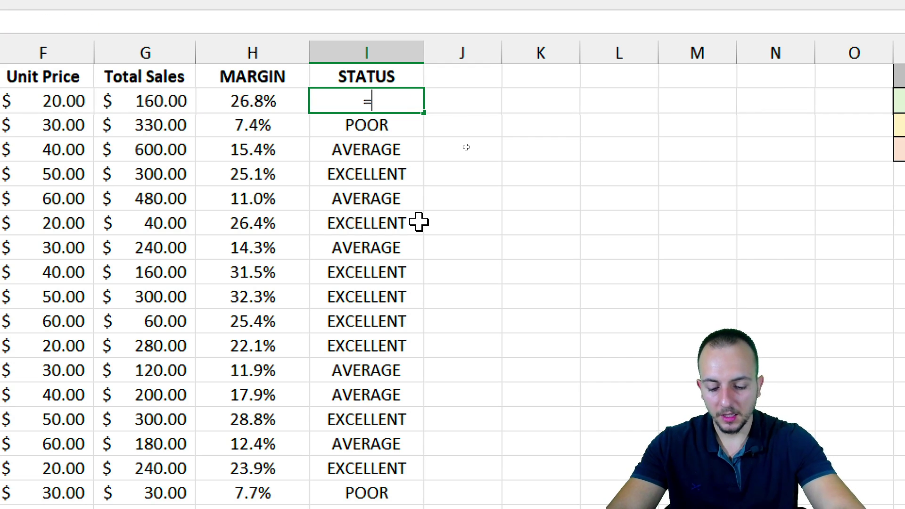
pyautogui.write('IFS')
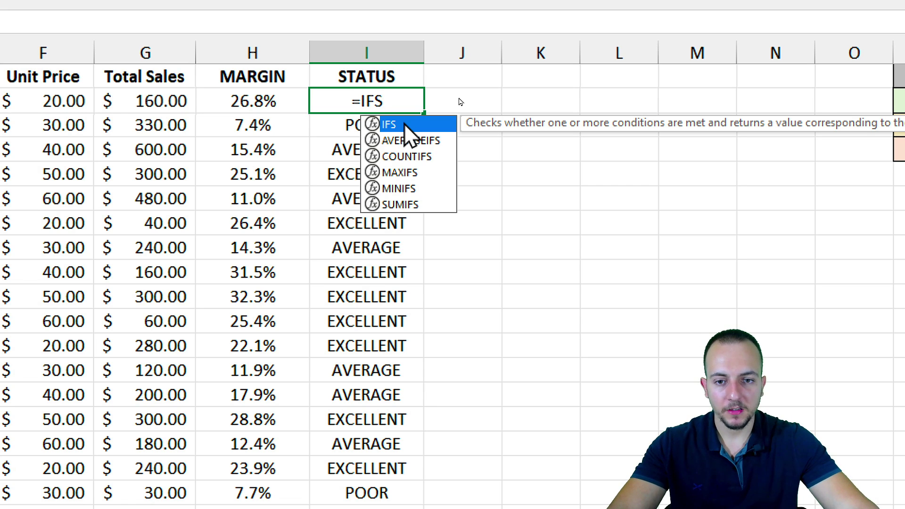
pyautogui.press('Tab')
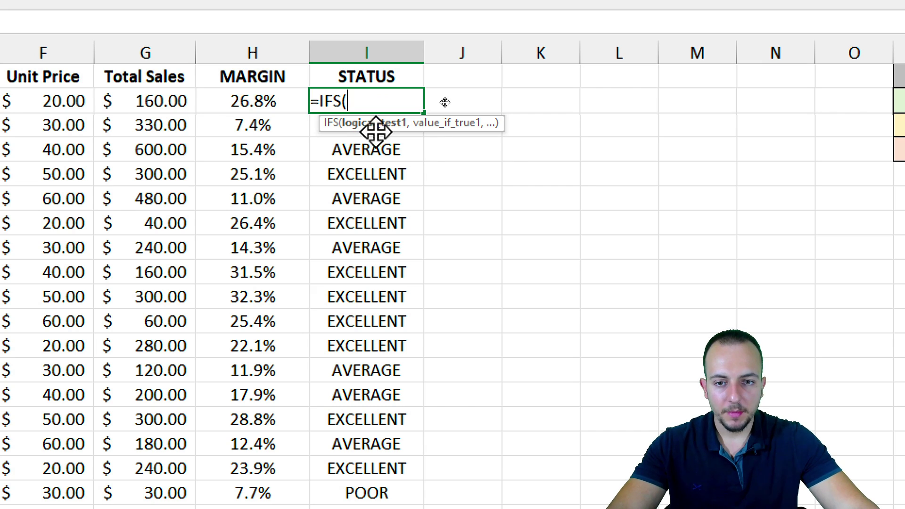
pyautogui.click(277, 101)
pyautogui.write('>=')
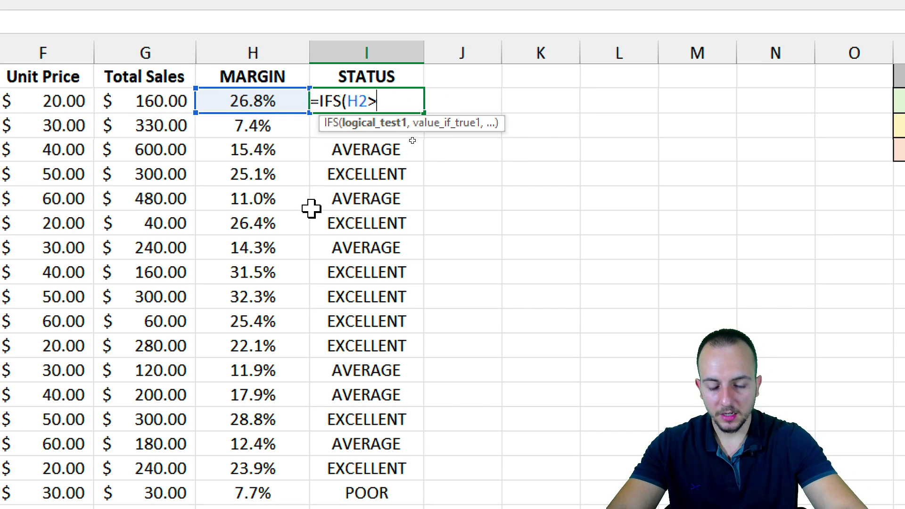
pyautogui.write('20%,')
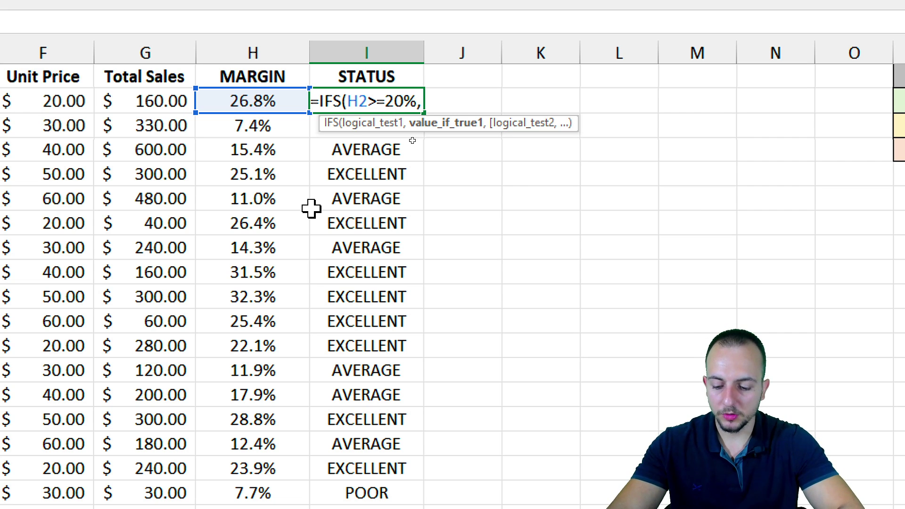
pyautogui.write('"')
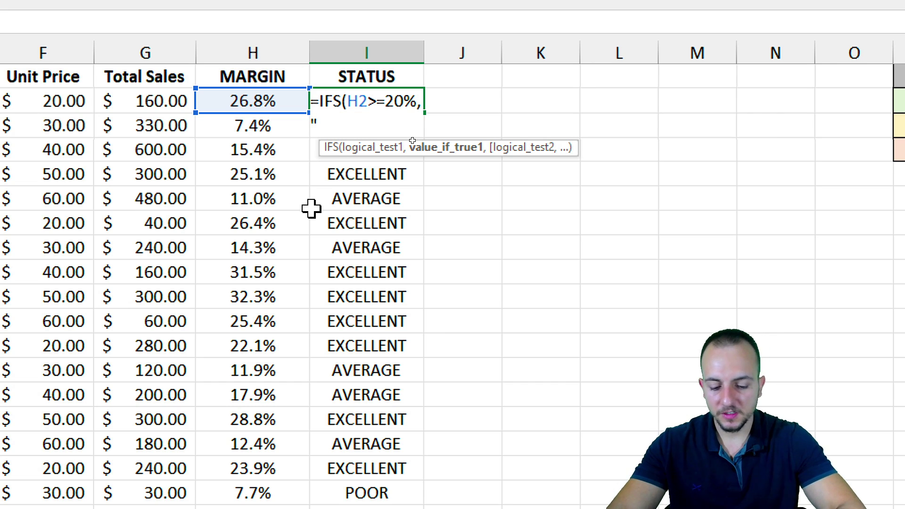
pyautogui.write('EXCELLENT"')
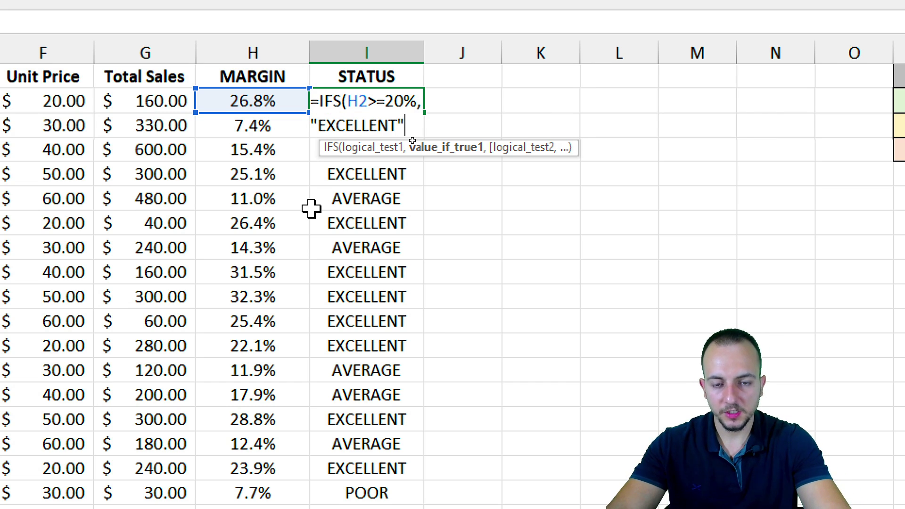
pyautogui.write(',')
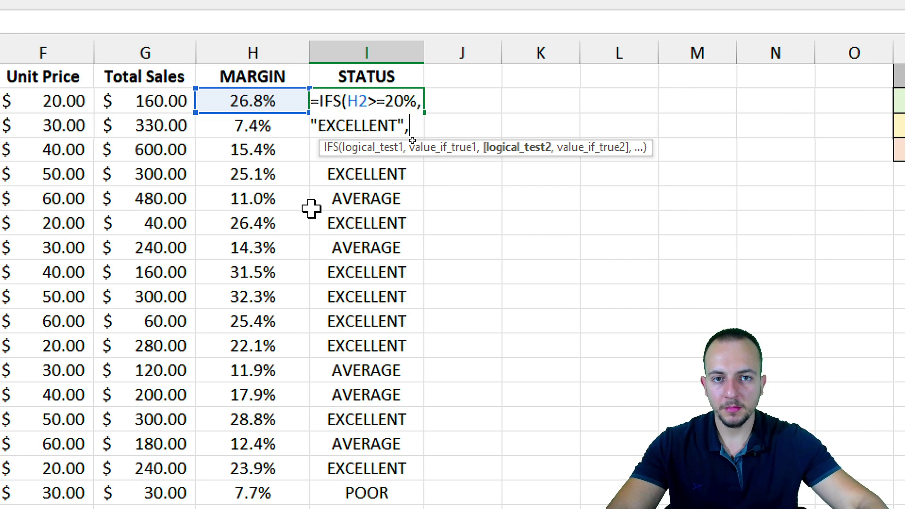
pyautogui.click(267, 99)
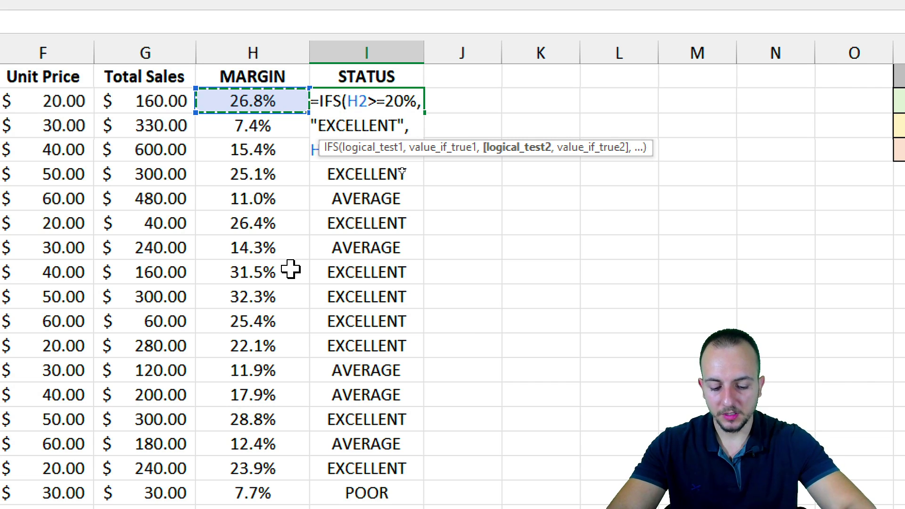
pyautogui.write('<10%')
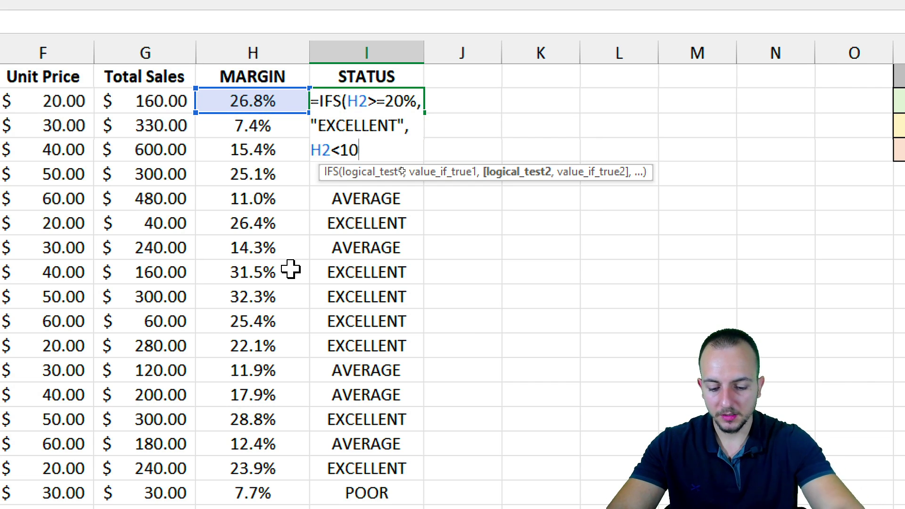
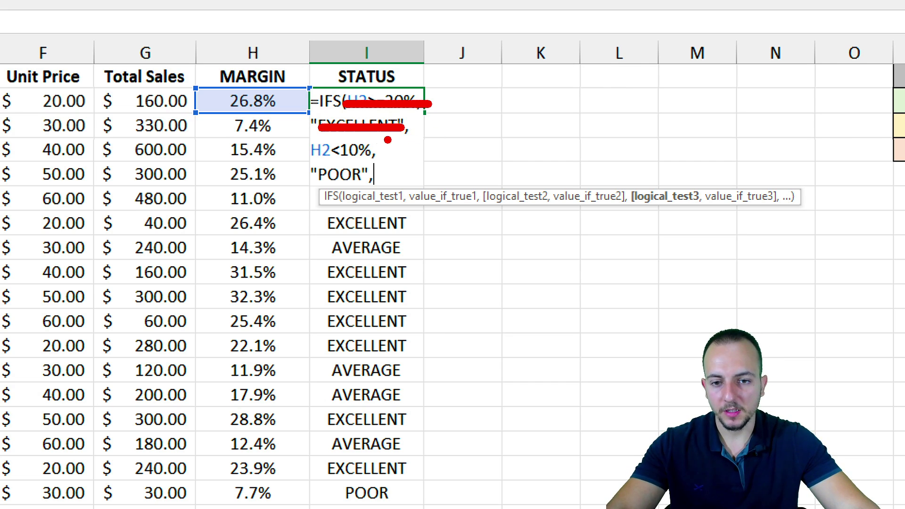
pyautogui.moveTo(309, 151); pyautogui.dragTo(372, 152)
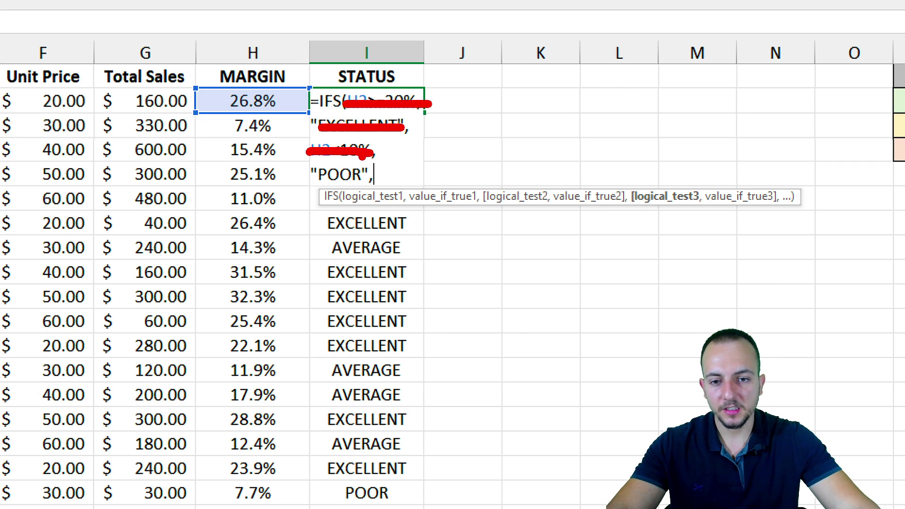
pyautogui.moveTo(311, 174); pyautogui.dragTo(377, 174)
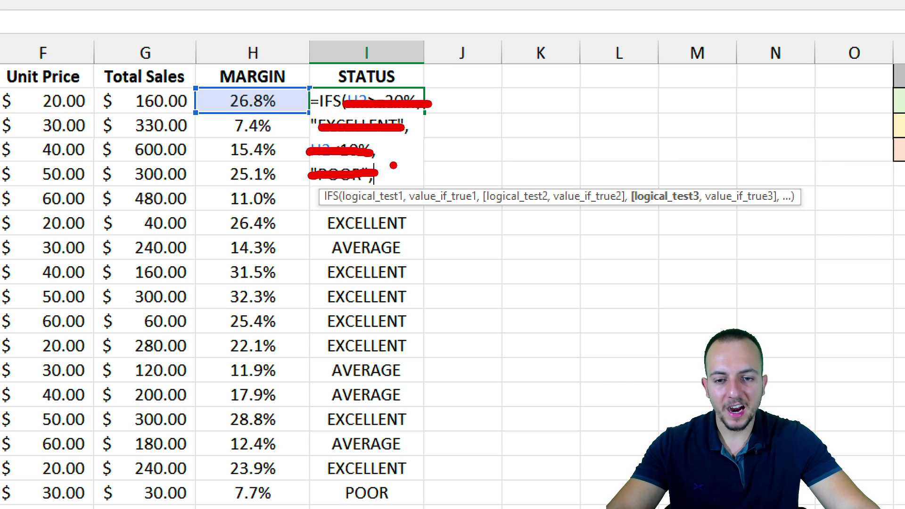
pyautogui.press('e')
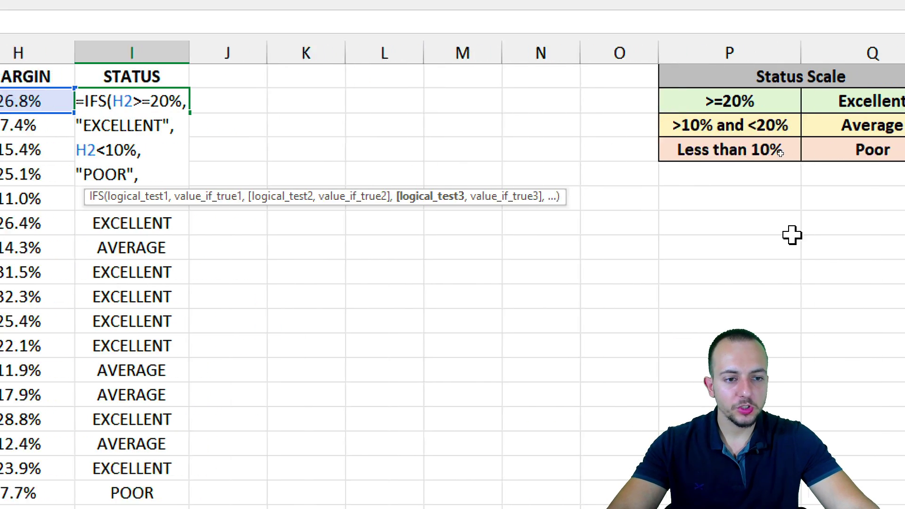
pyautogui.moveTo(503, 109); pyautogui.dragTo(652, 142)
pyautogui.moveTo(334, 234)
pyautogui.mouseDown()
pyautogui.moveTo(347, 293)
pyautogui.moveTo(330, 306)
pyautogui.mouseUp()
pyautogui.moveTo(427, 262)
pyautogui.mouseDown()
pyautogui.moveTo(443, 288)
pyautogui.moveTo(463, 295)
pyautogui.moveTo(540, 288)
pyautogui.moveTo(552, 219)
pyautogui.mouseUp()
pyautogui.moveTo(553, 278); pyautogui.dragTo(565, 286)
pyautogui.moveTo(664, 218)
pyautogui.mouseDown()
pyautogui.moveTo(661, 282)
pyautogui.moveTo(672, 284)
pyautogui.mouseUp()
pyautogui.moveTo(286, 183); pyautogui.dragTo(414, 327)
pyautogui.moveTo(564, 183); pyautogui.dragTo(691, 318)
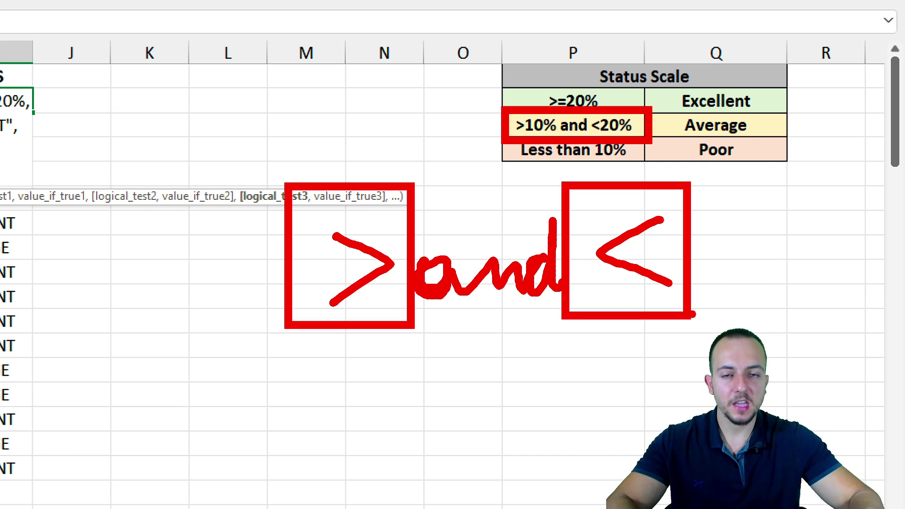
pyautogui.hotkey('ctrl', 'z')
pyautogui.hotkey('ctrl', 'z')
pyautogui.hotkey('ctrl', 'z')
pyautogui.hotkey('ctrl', 'z')
pyautogui.hotkey('ctrl', 'z')
pyautogui.hotkey('ctrl', 'z')
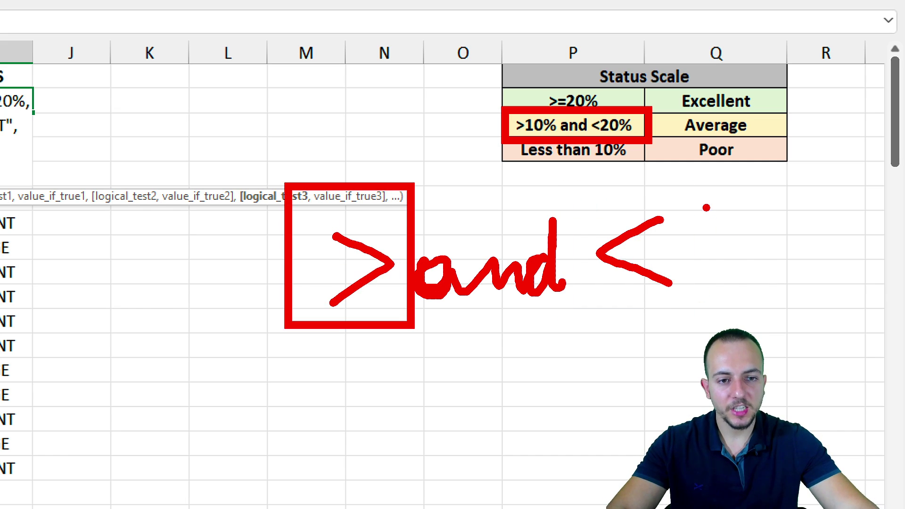
pyautogui.moveTo(527, 100); pyautogui.dragTo(771, 101)
pyautogui.moveTo(755, 148); pyautogui.dragTo(471, 152)
pyautogui.press('Escape')
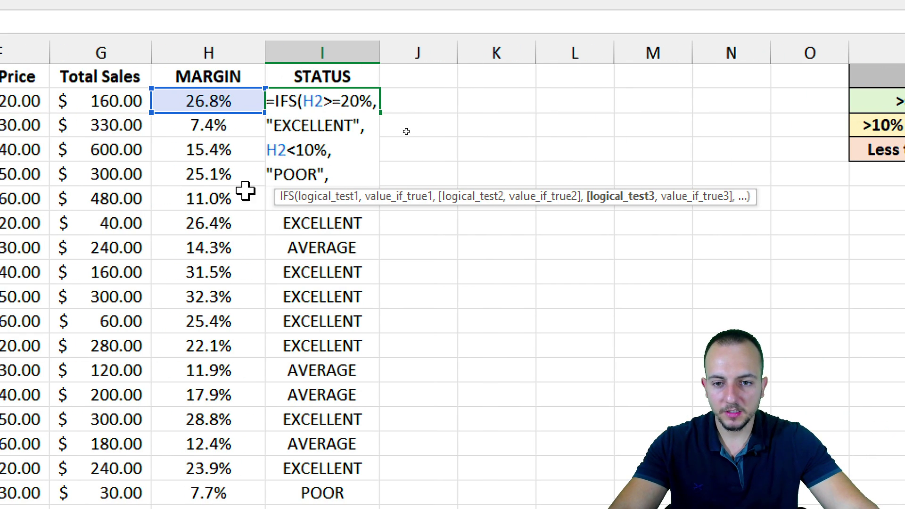
pyautogui.write('<')
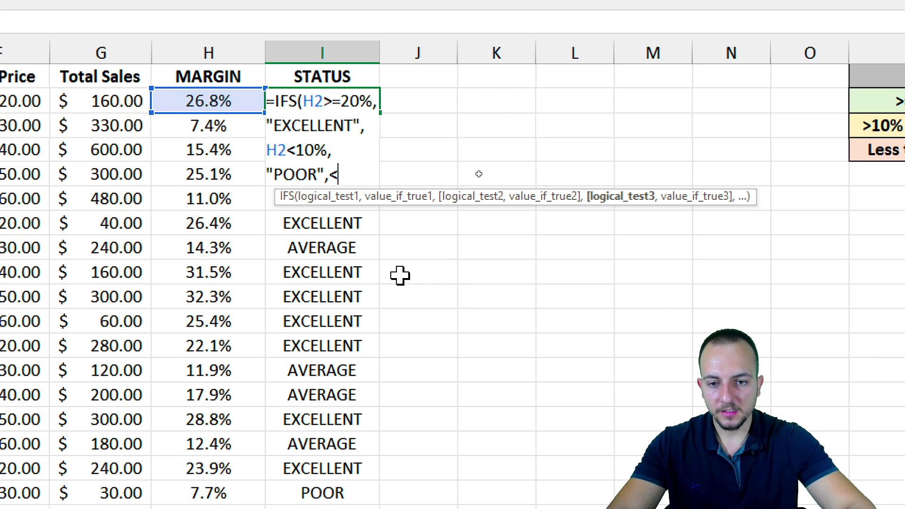
pyautogui.write('20%')
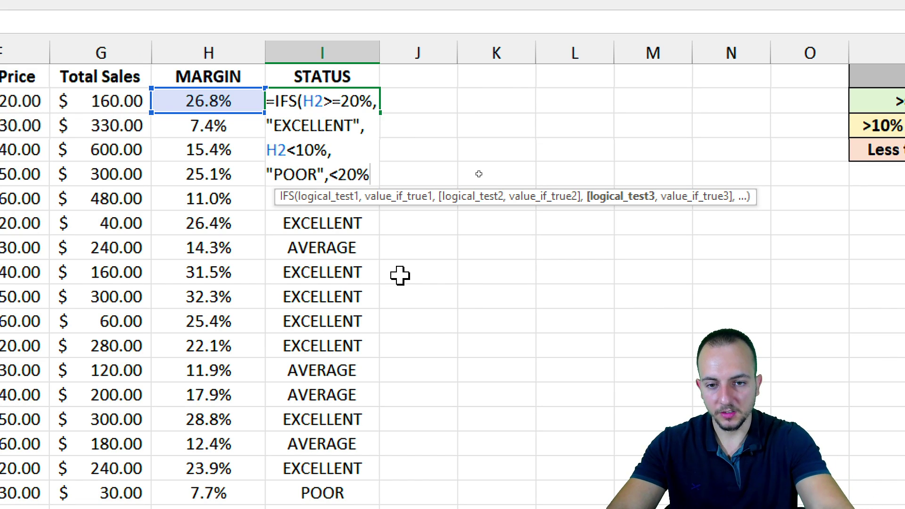
pyautogui.press('BackSpace')
pyautogui.press('BackSpace')
pyautogui.press('BackSpace')
pyautogui.press('BackSpace')
pyautogui.write('>10')
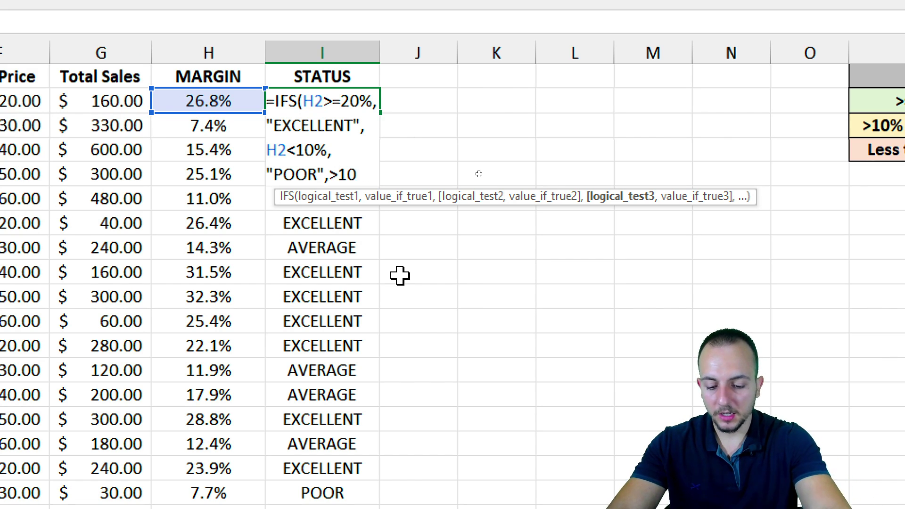
pyautogui.write('%')
pyautogui.press('BackSpace')
pyautogui.press('BackSpace')
pyautogui.press('BackSpace')
pyautogui.press('BackSpace')
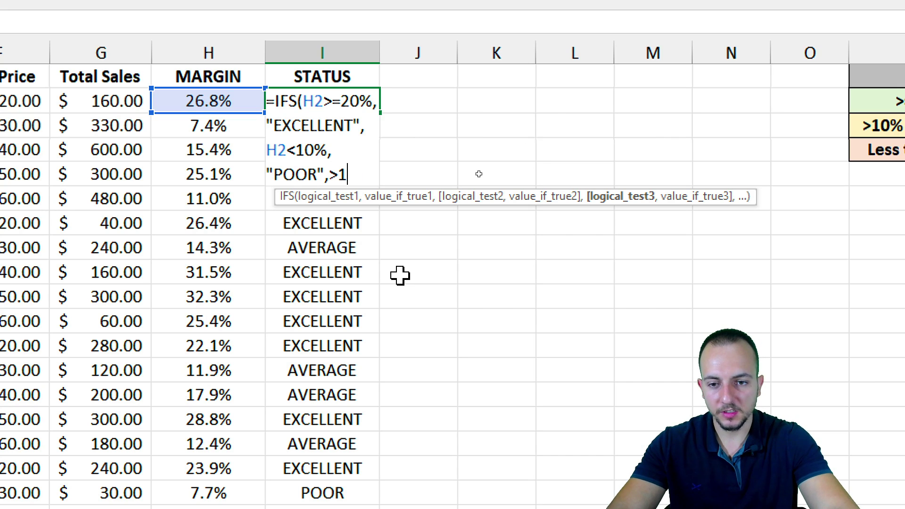
# - Complete the IFS formula in I2 with a third condition that returns "AVERAGE" for H2<20%
pyautogui.click(213, 101)
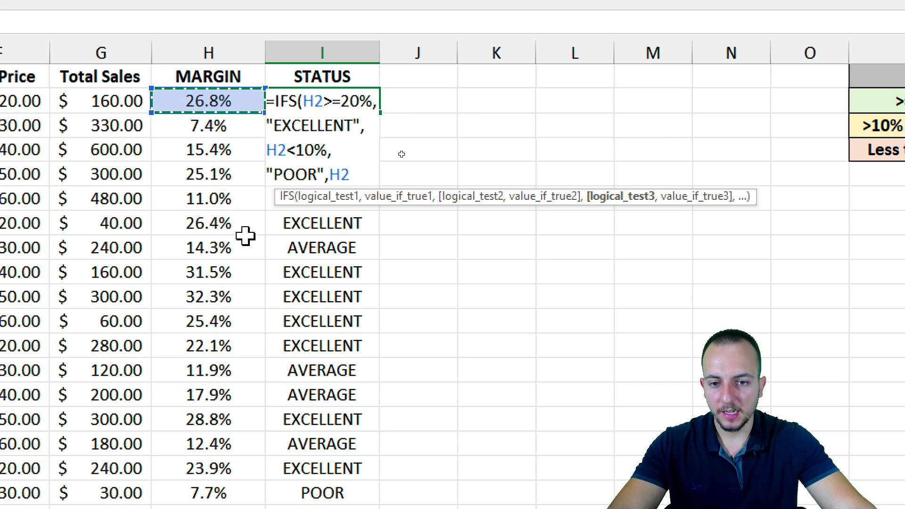
pyautogui.write('>')
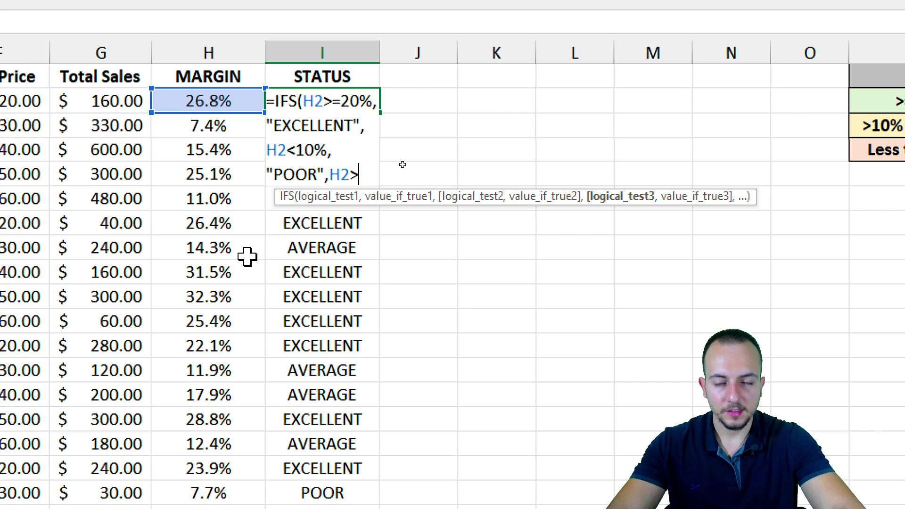
pyautogui.write('<')
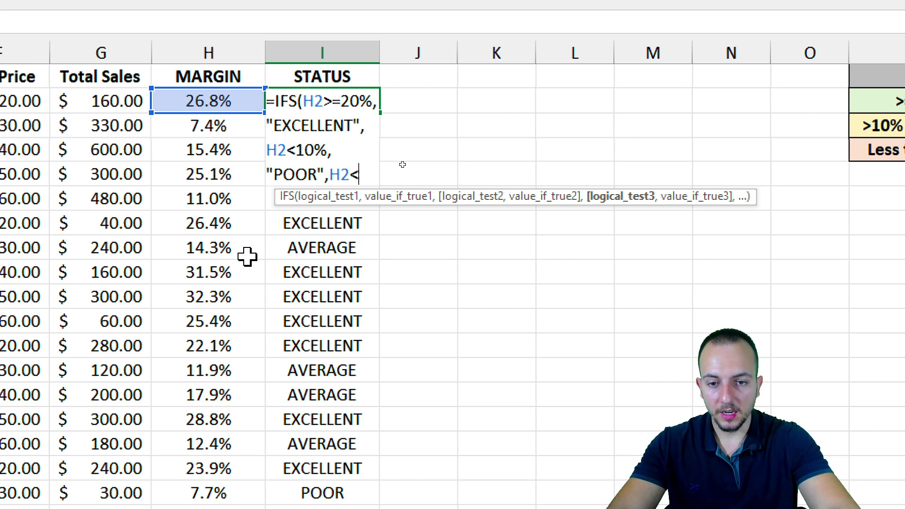
pyautogui.write('20')
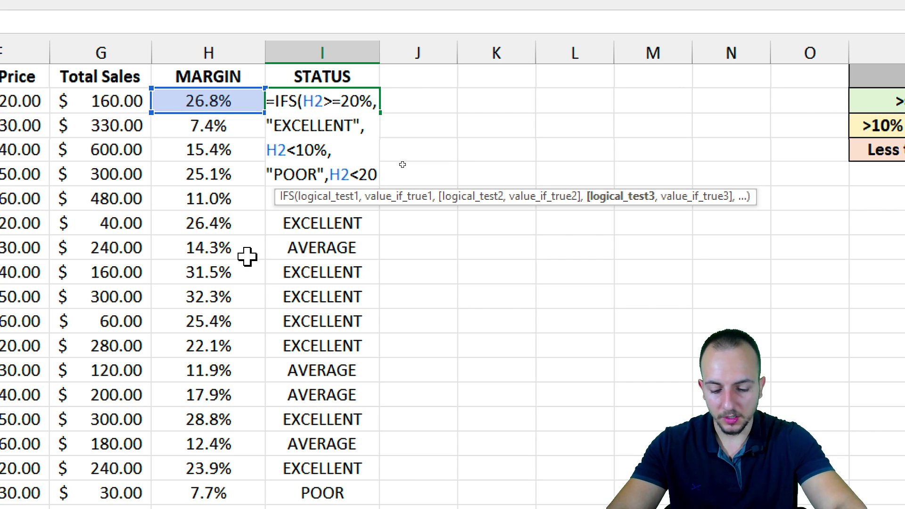
pyautogui.write('%,"AVERA')
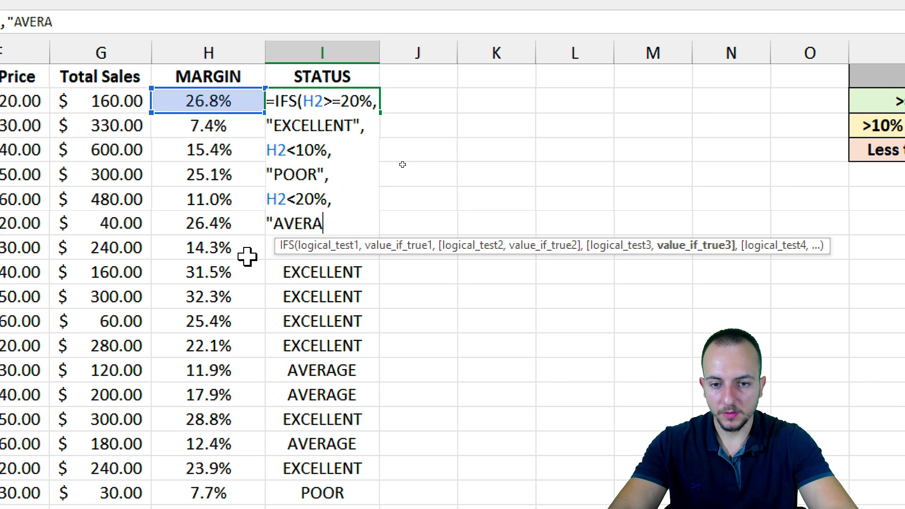
pyautogui.write('GE"')
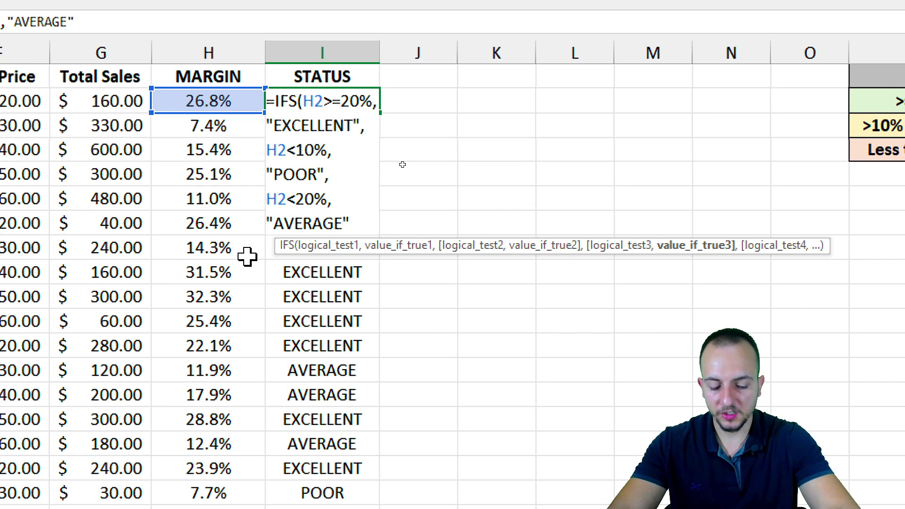
pyautogui.write(')')
pyautogui.press('Return')
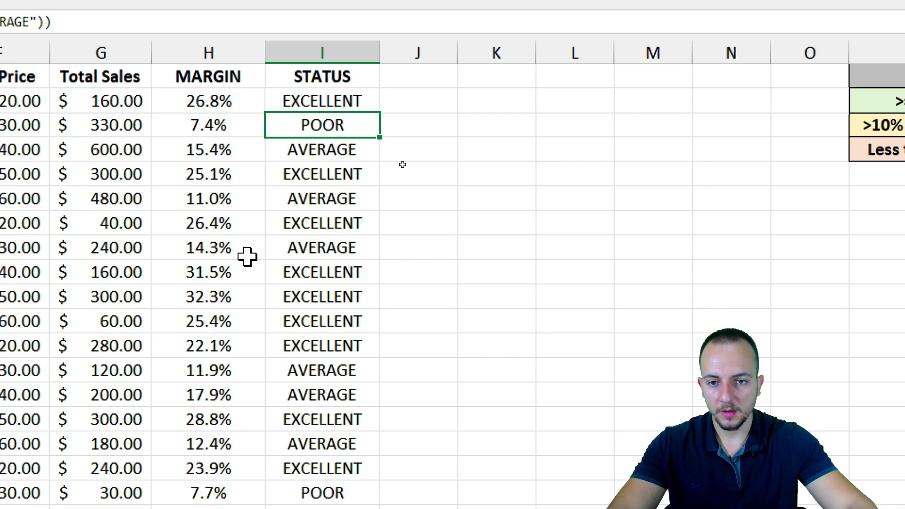
# - Fill the IFS formula from I2 down the whole STATUS column, review the filled rows and select cell A1
pyautogui.click(376, 97)
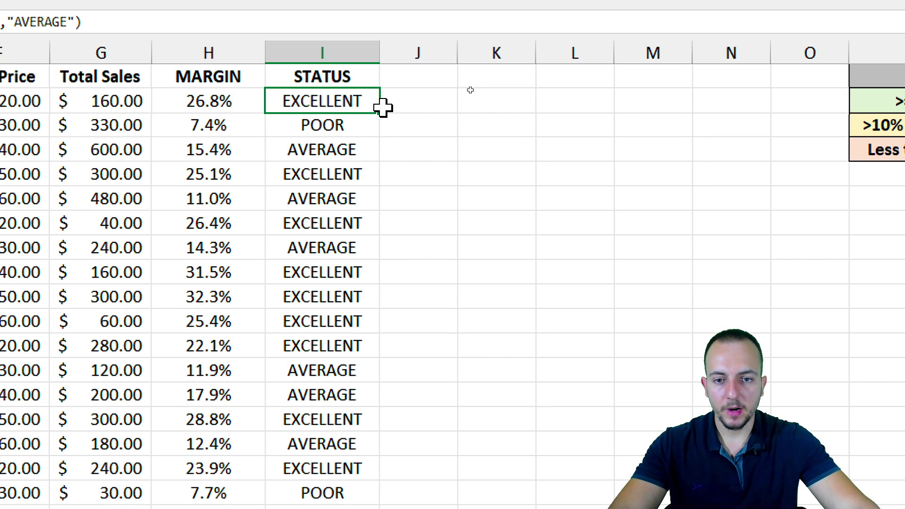
pyautogui.doubleClick(380, 112)
pyautogui.click(354, 109)
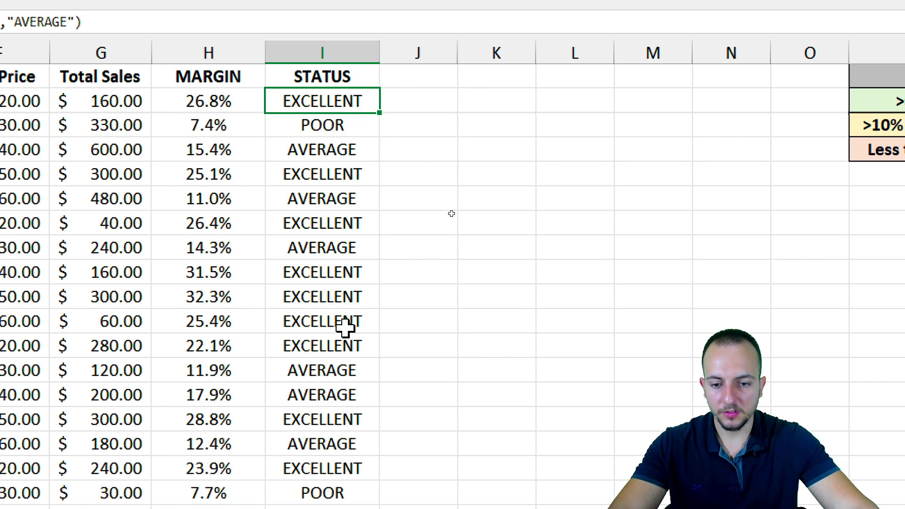
pyautogui.scroll(-3, 347, 443)
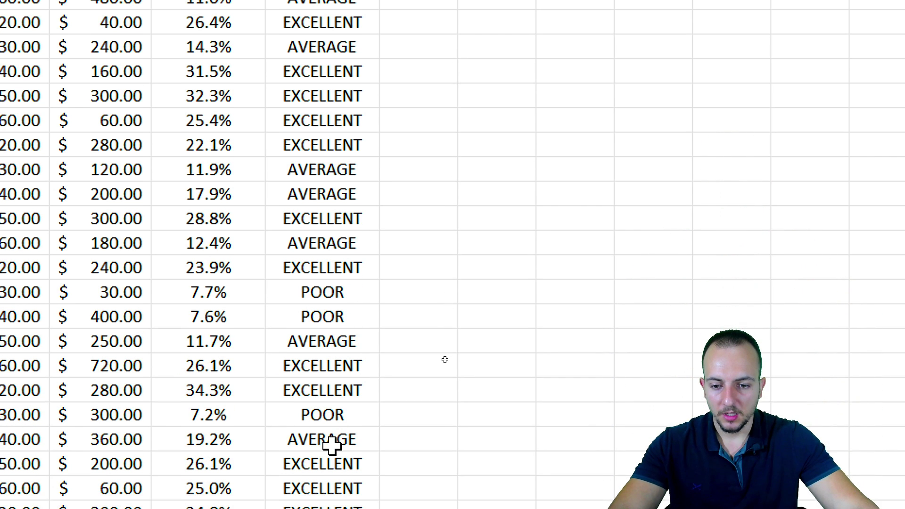
pyautogui.scroll(2, 367, 59)
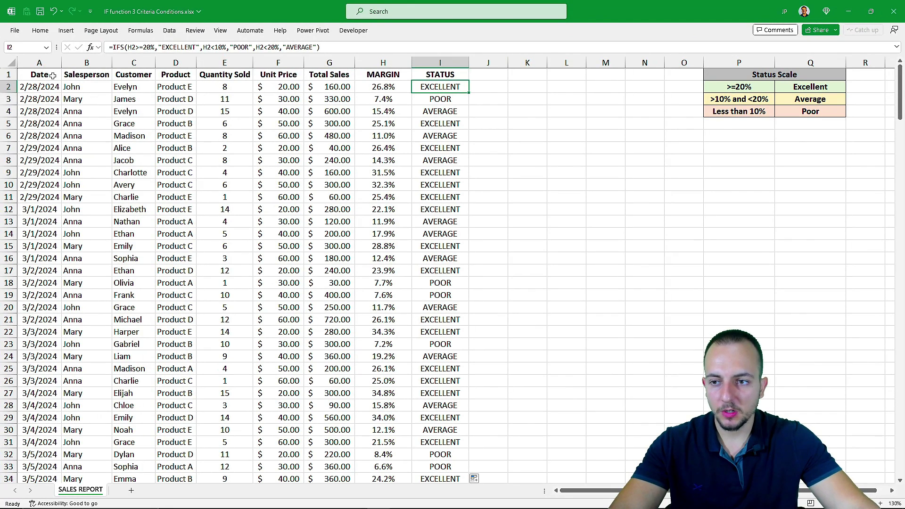
pyautogui.click(53, 75)
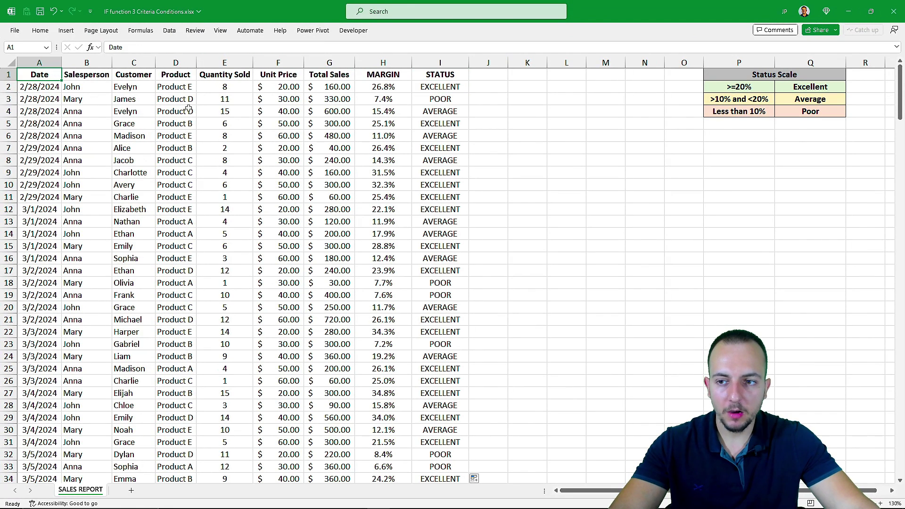